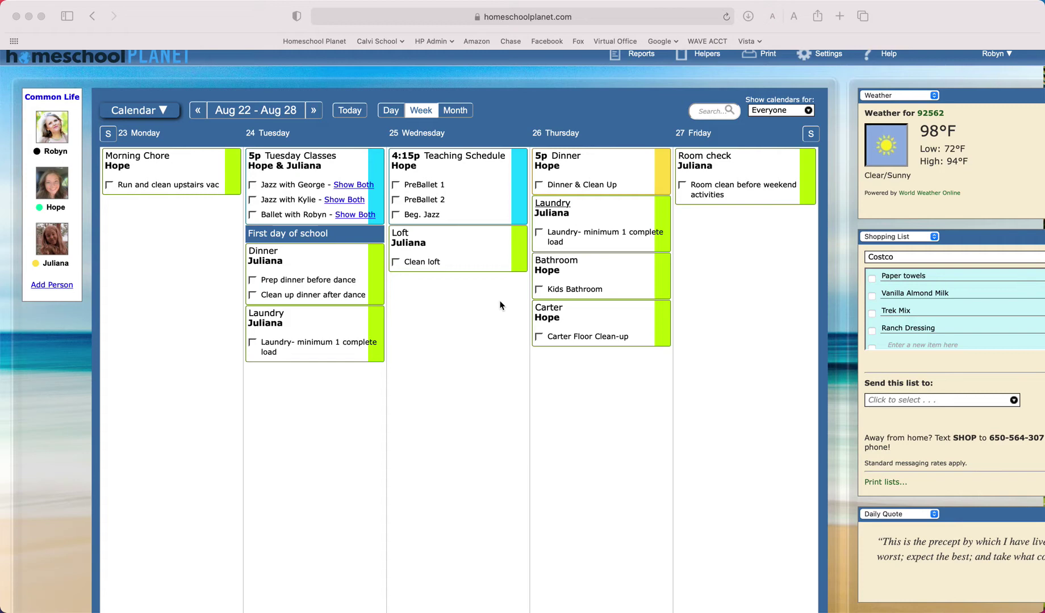
- Review the 2021 - 2022 school year settings and the available reporting period choices, and save the settings
scroll(499, 306, "up", 1)
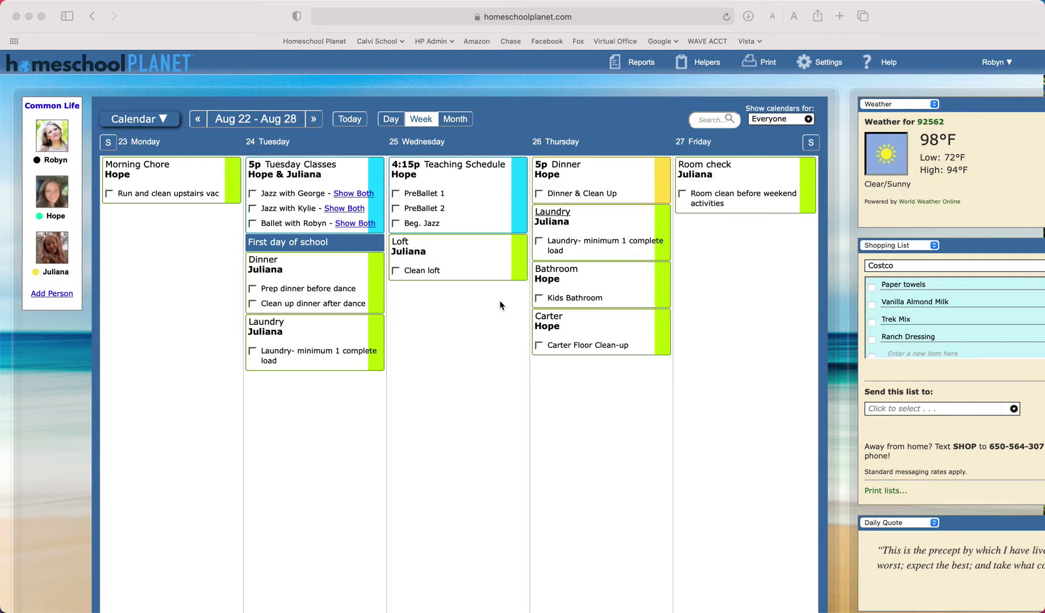
left_click(826, 64)
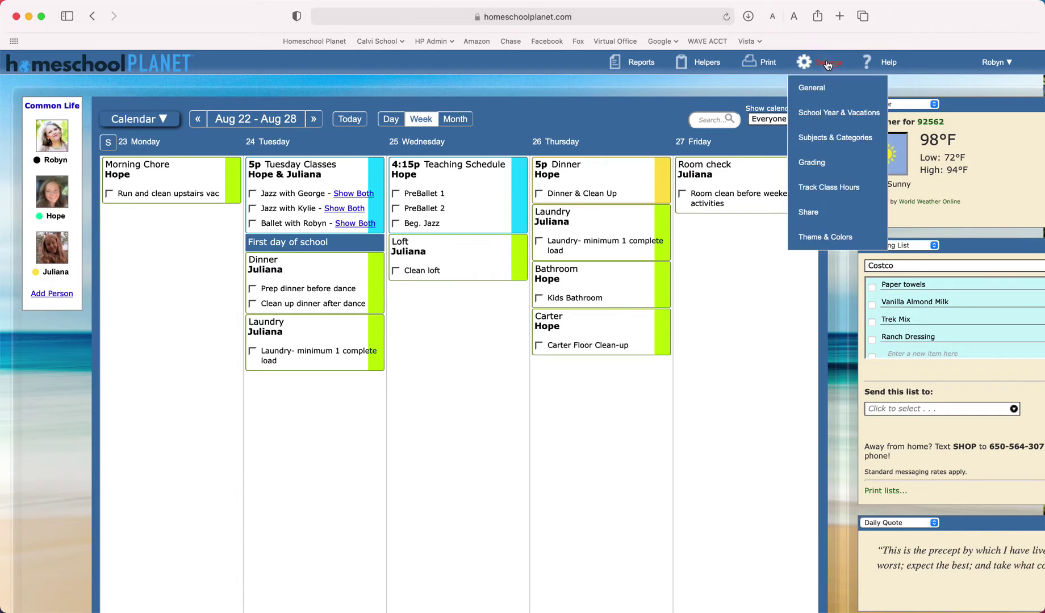
left_click(827, 113)
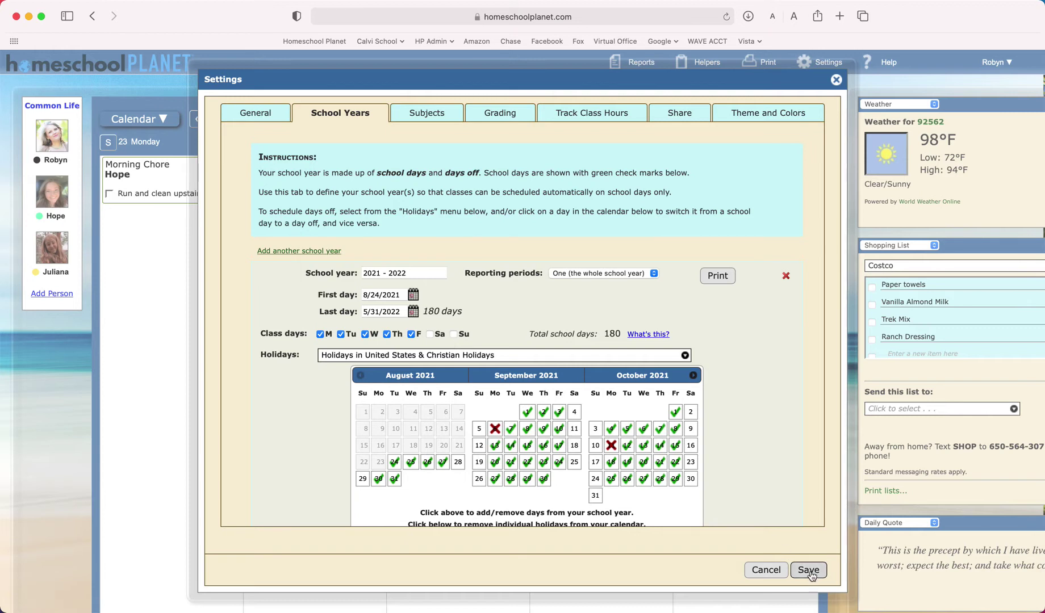
left_click(565, 275)
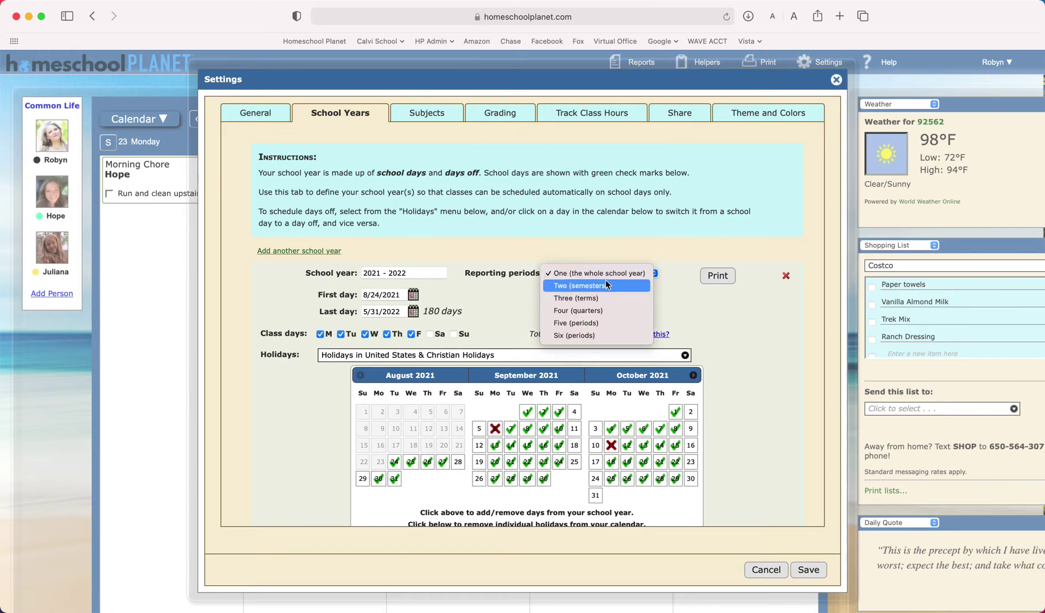
left_click(802, 570)
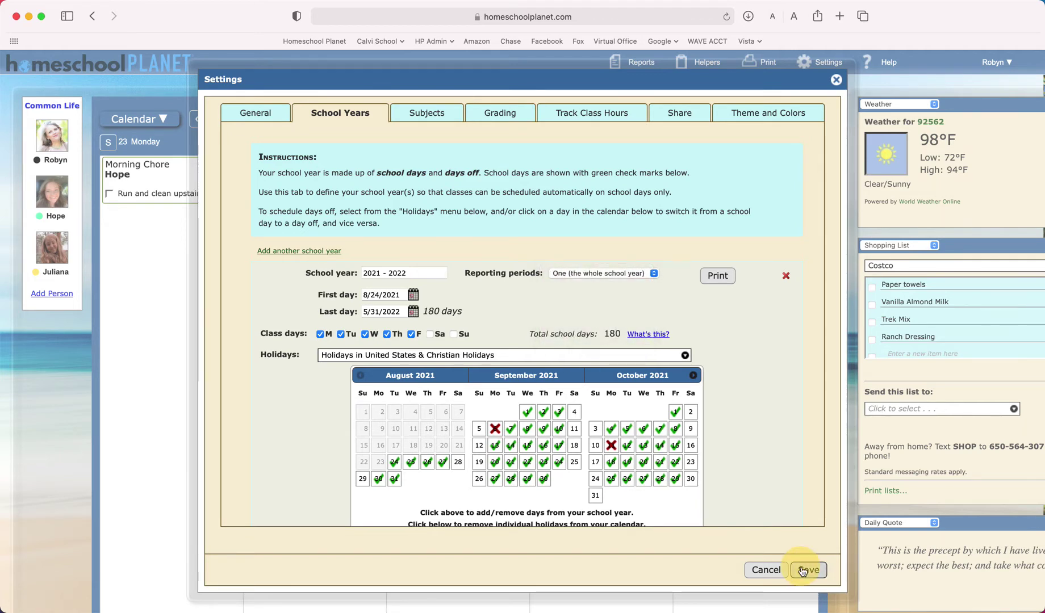
left_click(807, 570)
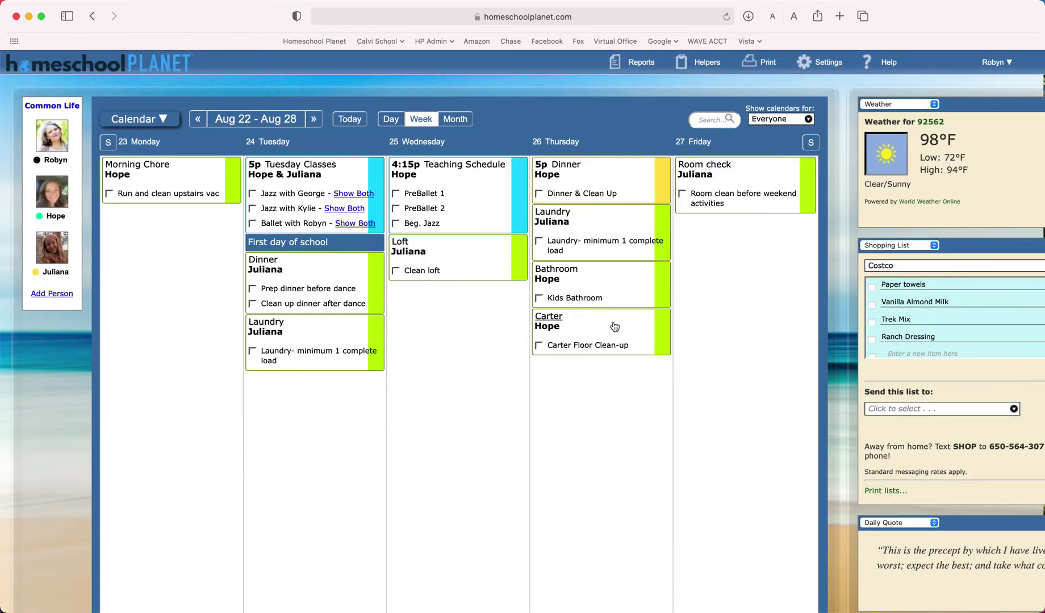
- Start a new class with the subject Math and the title "Math 8"
left_click(326, 414)
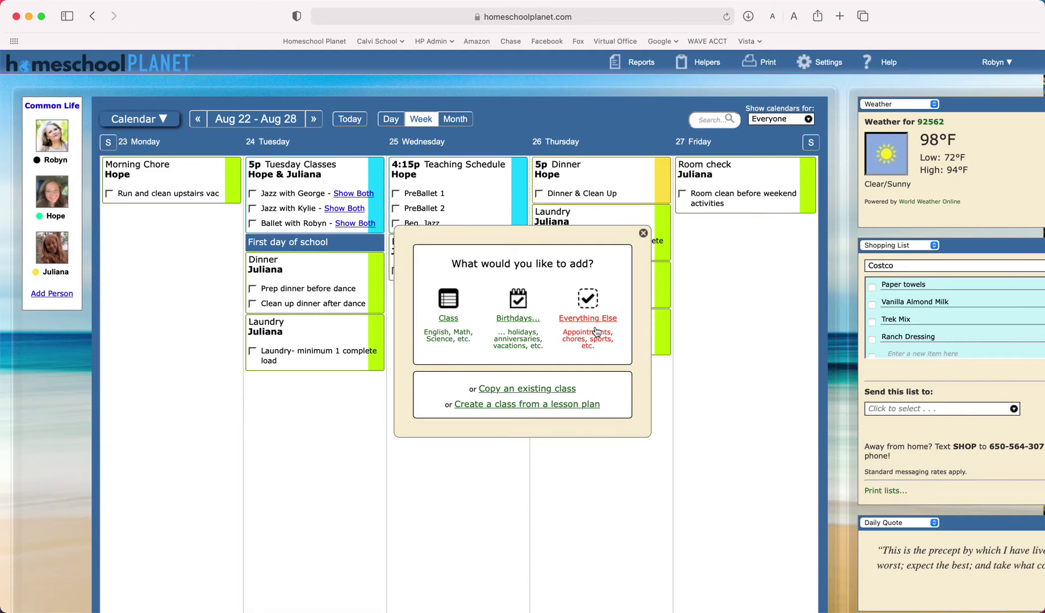
scroll(594, 341, "down", 1)
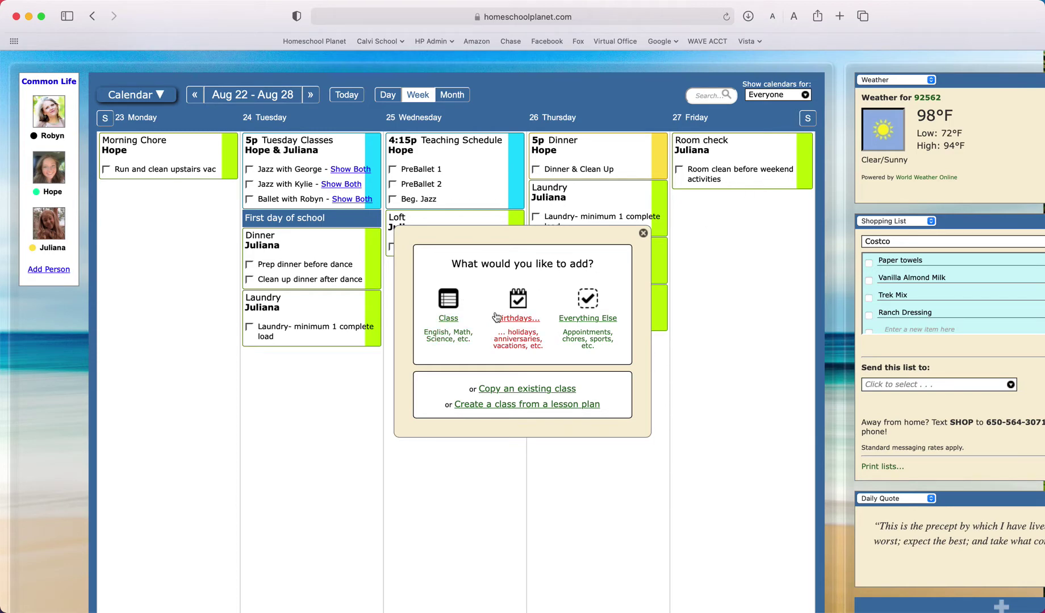
left_click(451, 300)
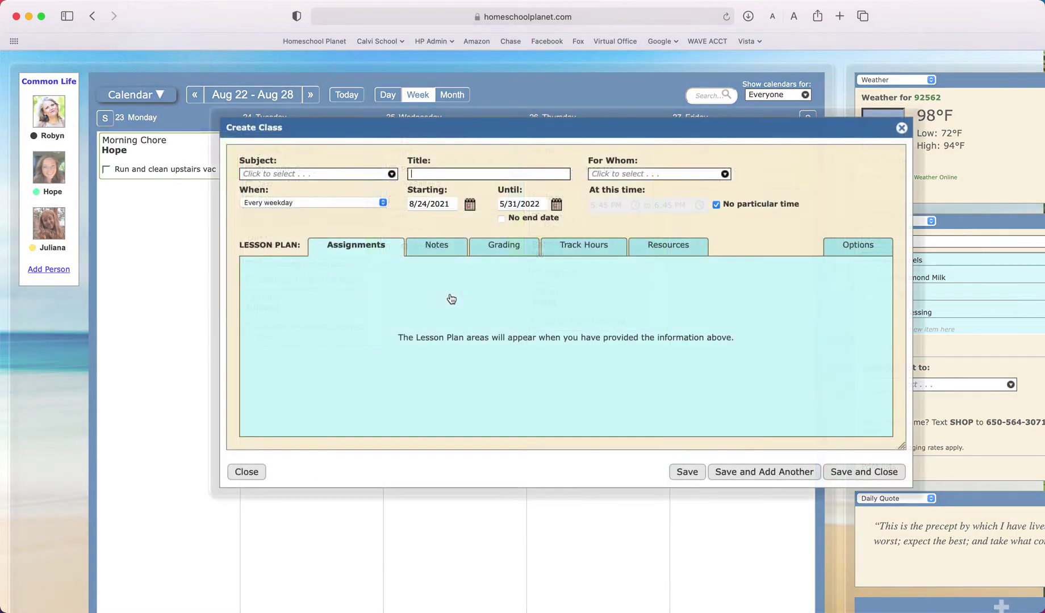
left_click(292, 176)
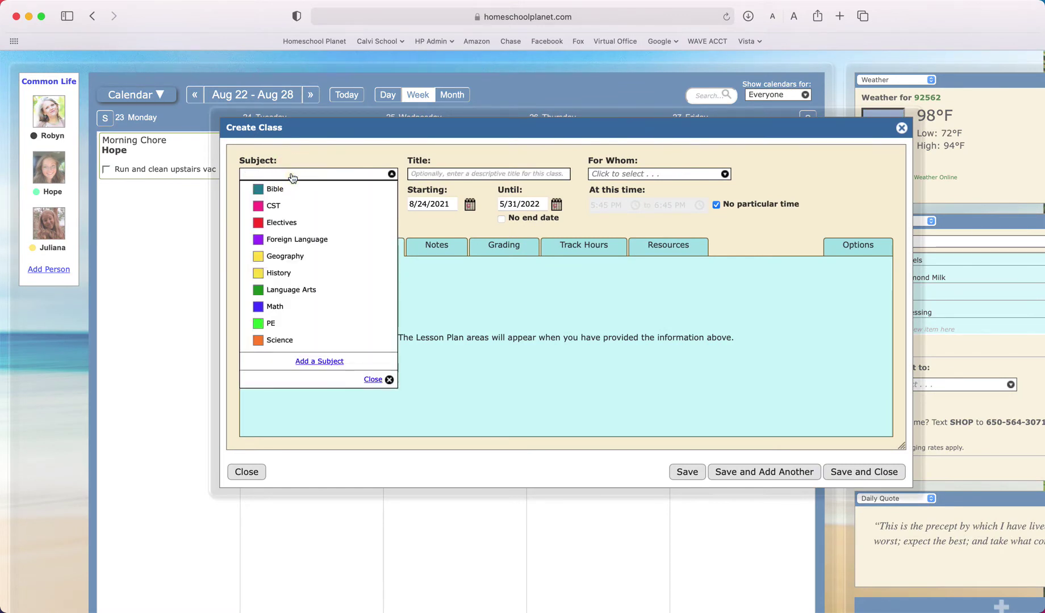
left_click(278, 307)
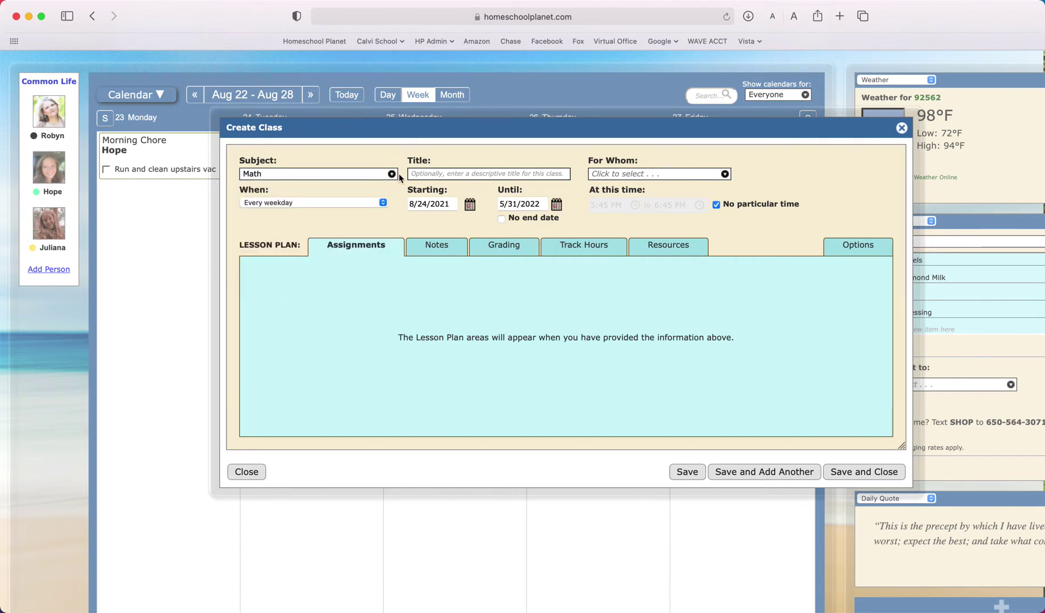
left_click(430, 176)
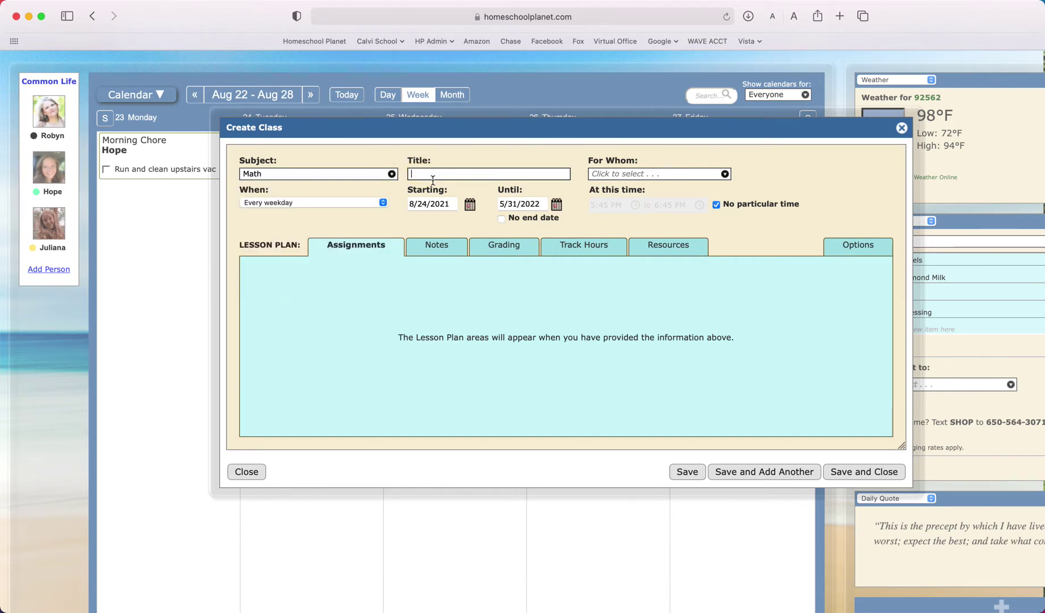
type("Math 8")
- Assign the class to the third listed family member and keep it scheduled for every weekday
left_click(649, 175)
left_click(649, 174)
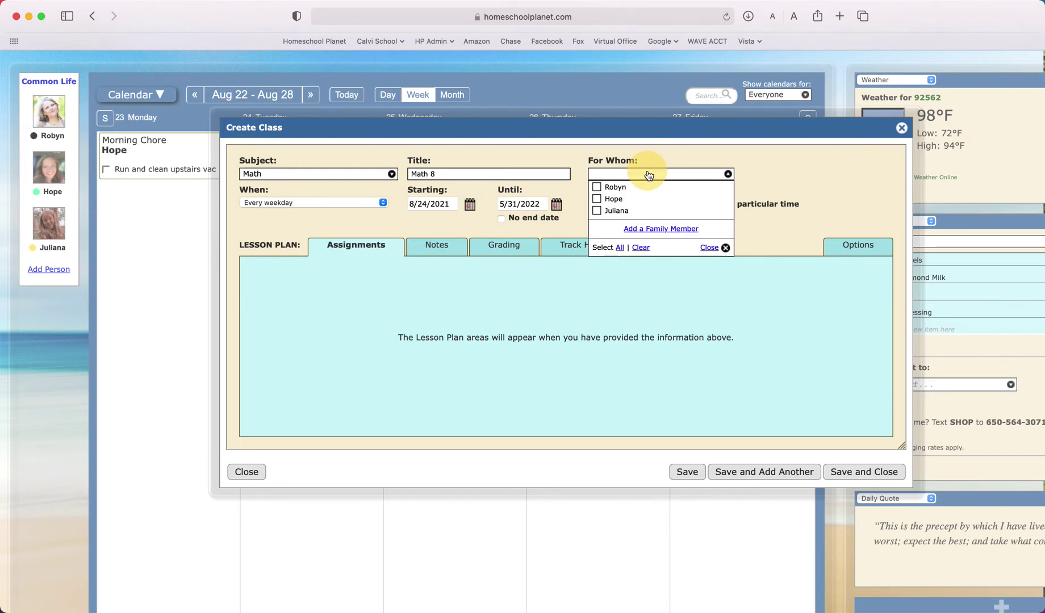
left_click(619, 212)
left_click(648, 174)
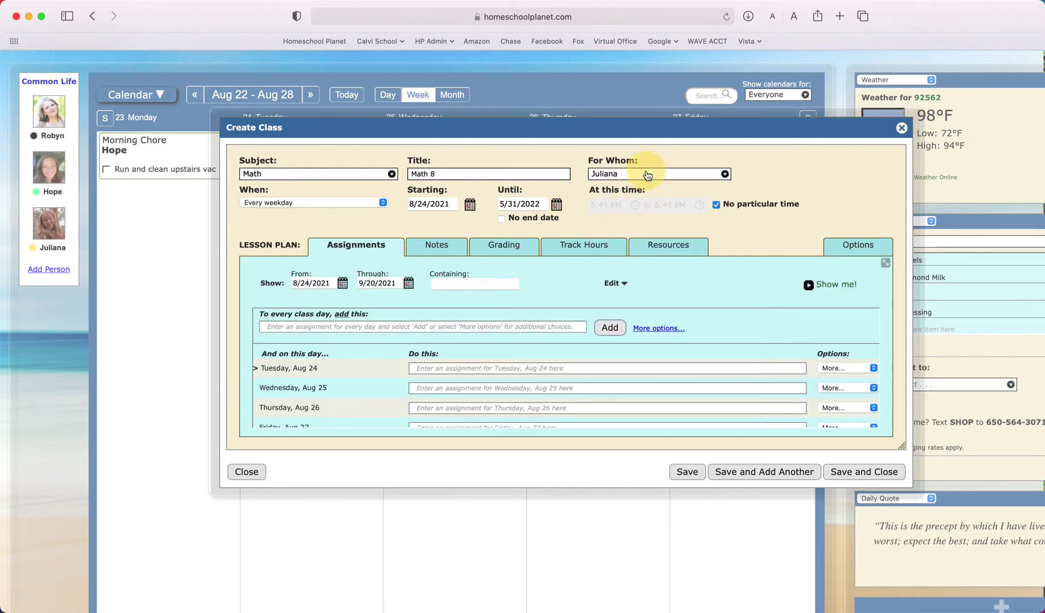
left_click(756, 180)
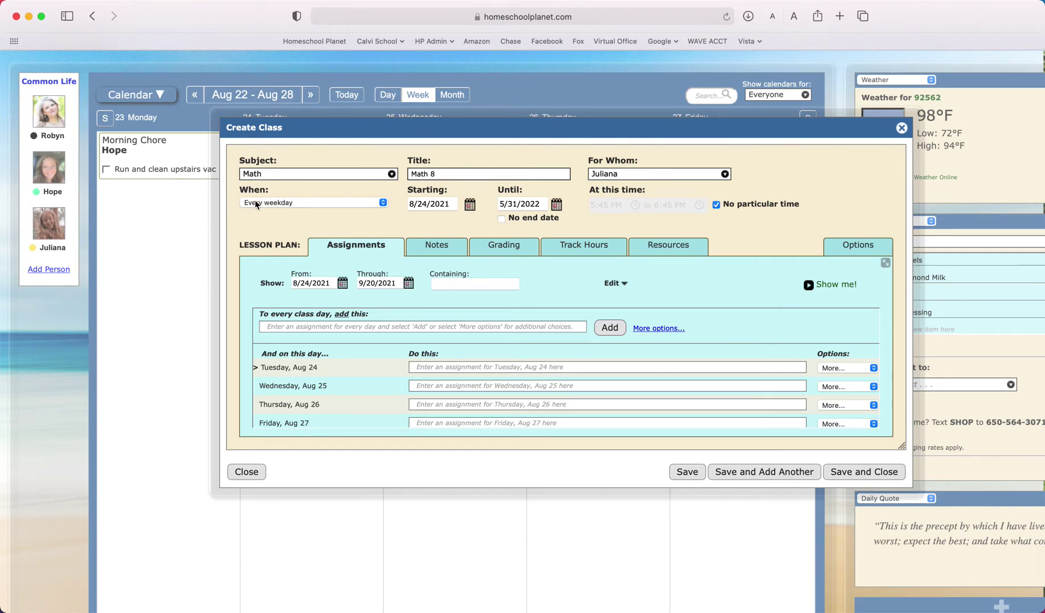
left_click(288, 206)
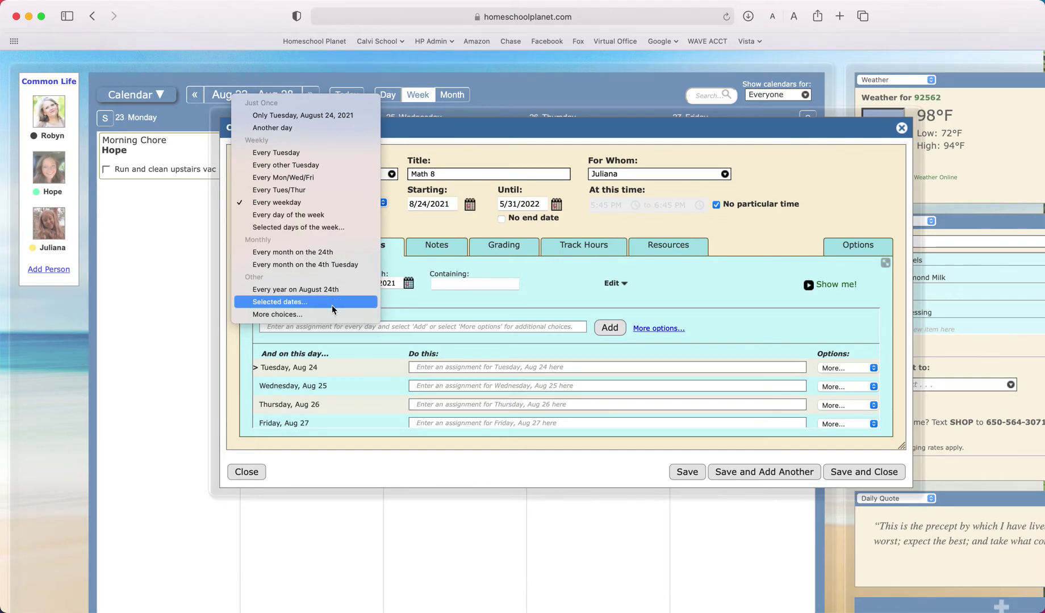
left_click(308, 201)
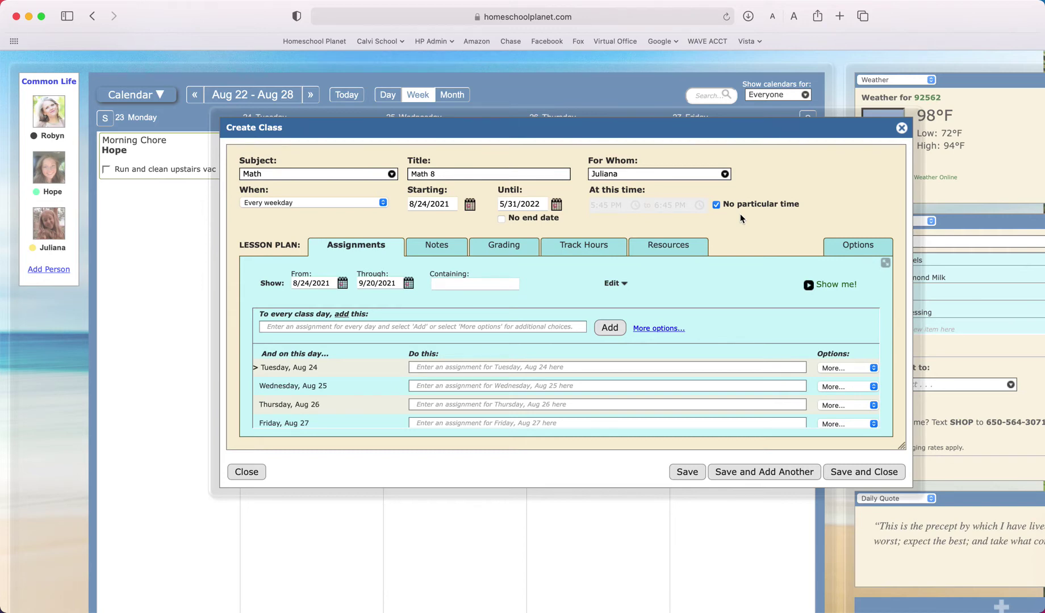
- Examine the class's grading, hour tracking, resources and display options, and the extra options for the Tuesday, Aug 24 assignment
scroll(740, 214, "down", 1)
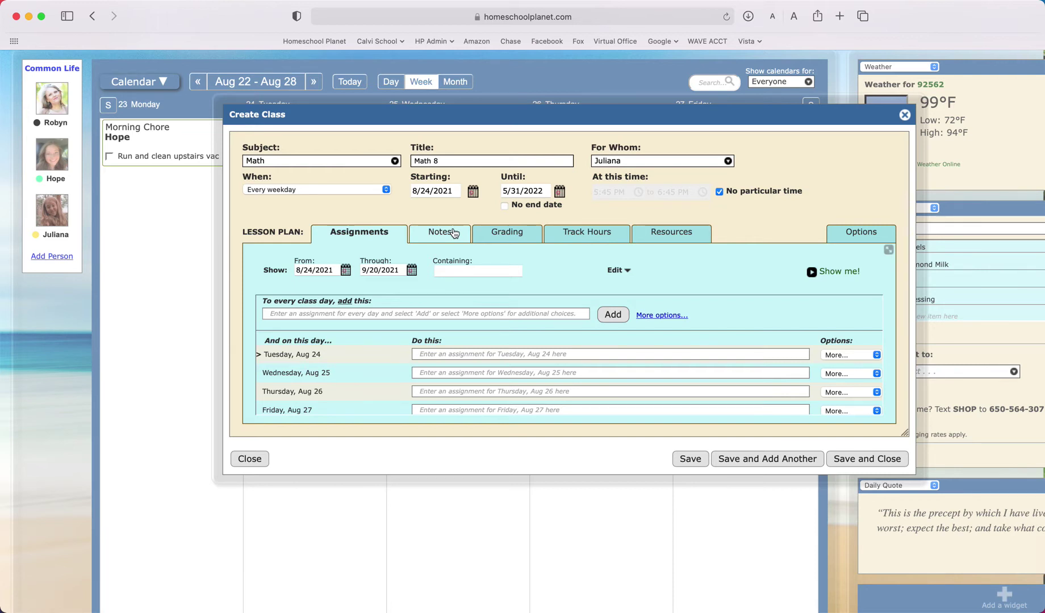
left_click(506, 236)
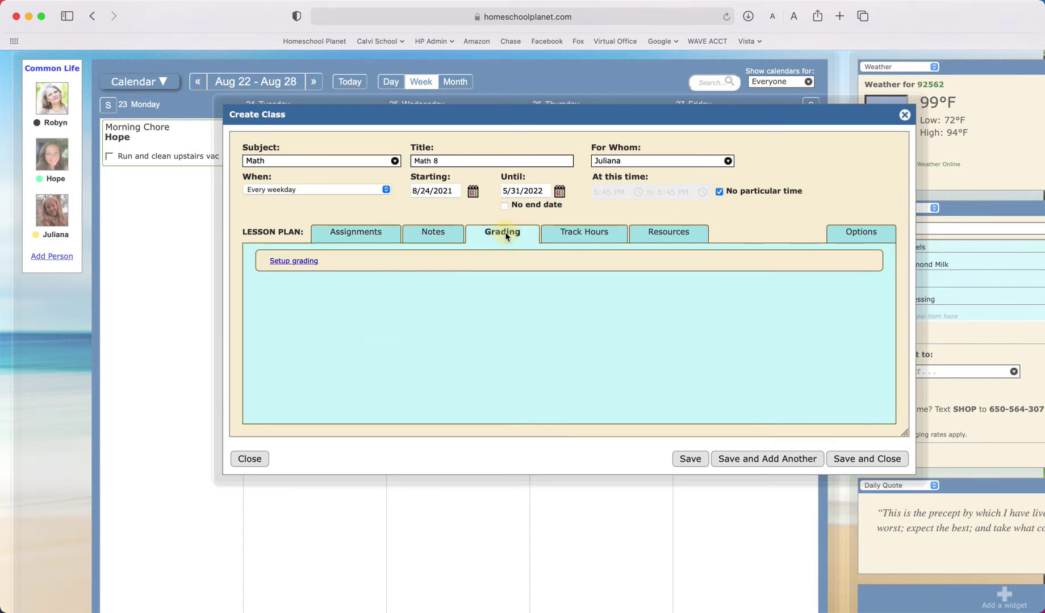
left_click(579, 237)
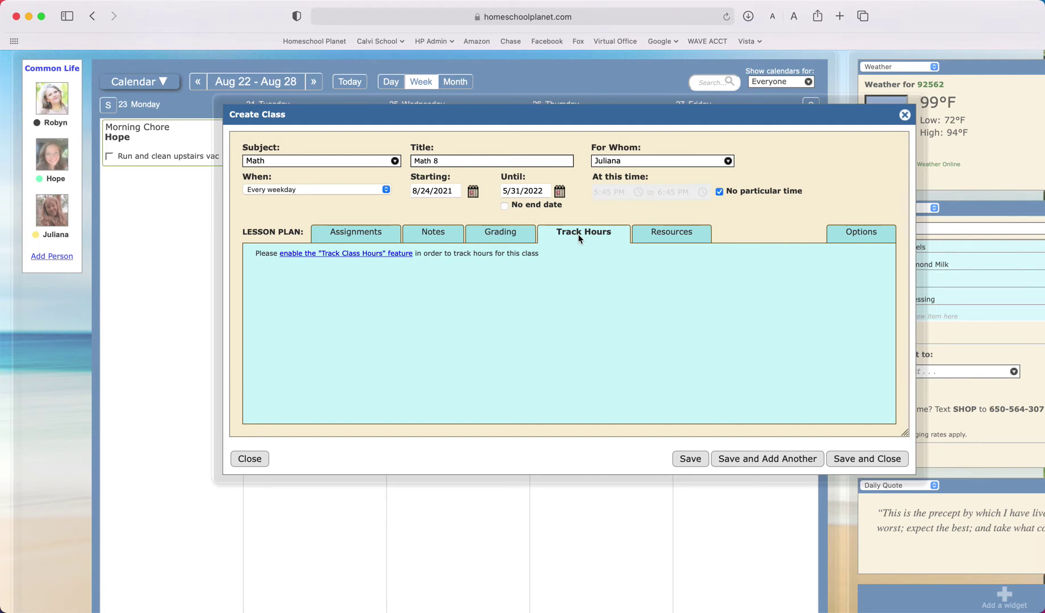
left_click(680, 233)
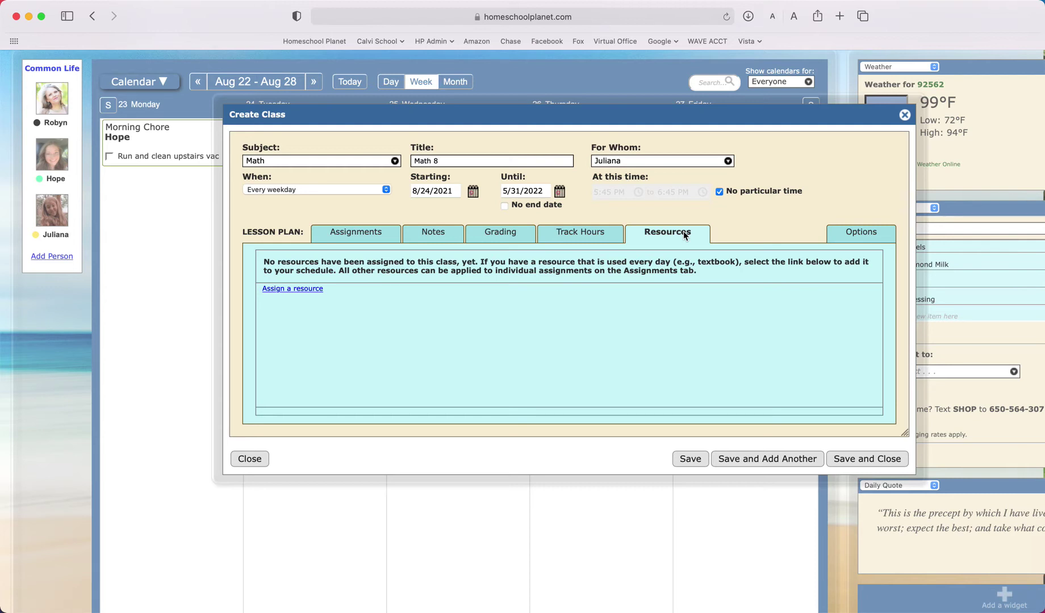
left_click(854, 234)
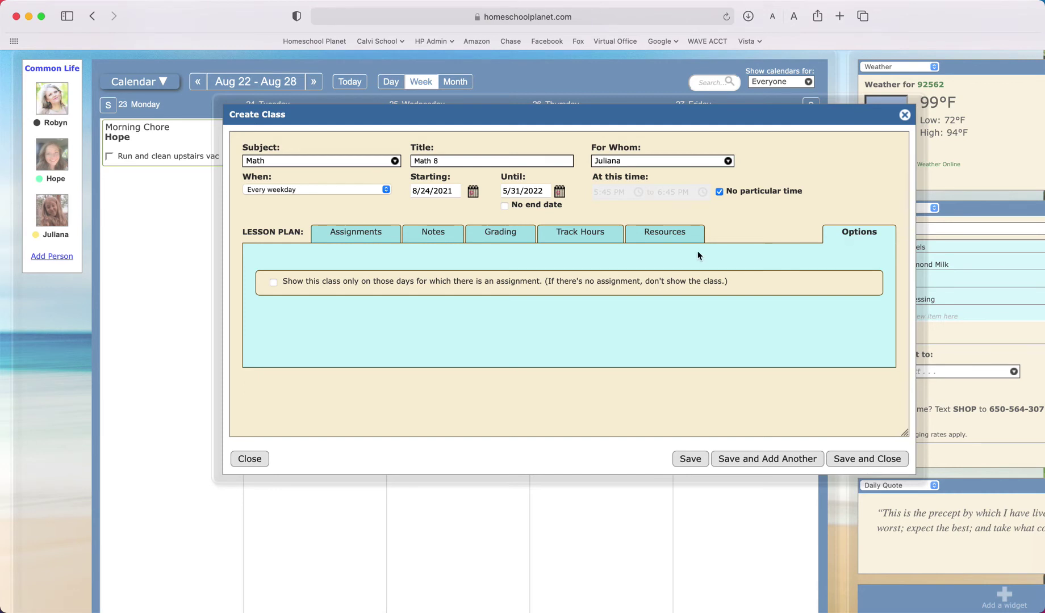
left_click(332, 235)
left_click(455, 353)
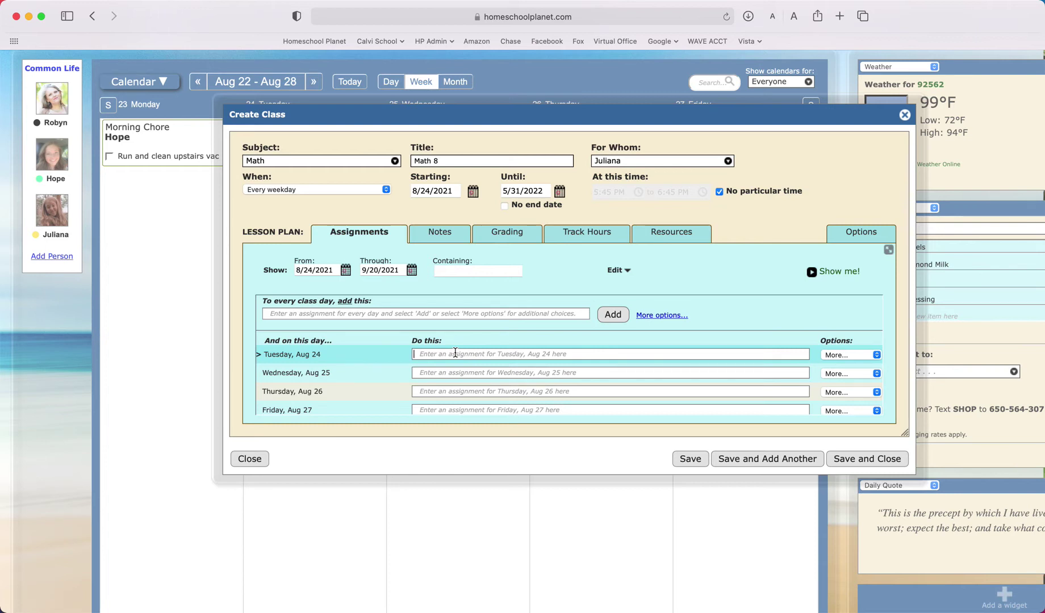
left_click(830, 354)
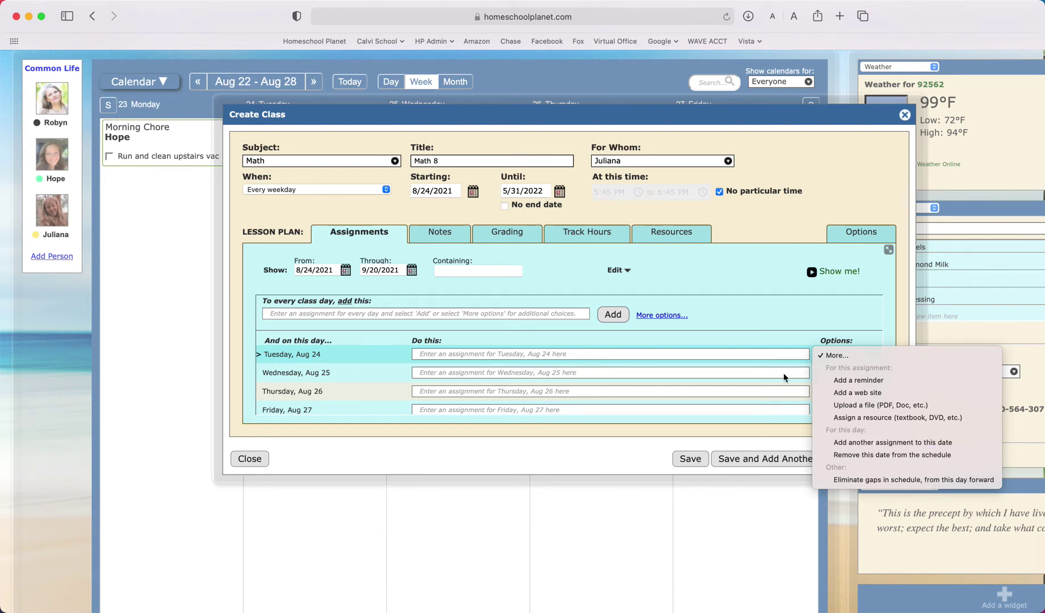
left_click(749, 307)
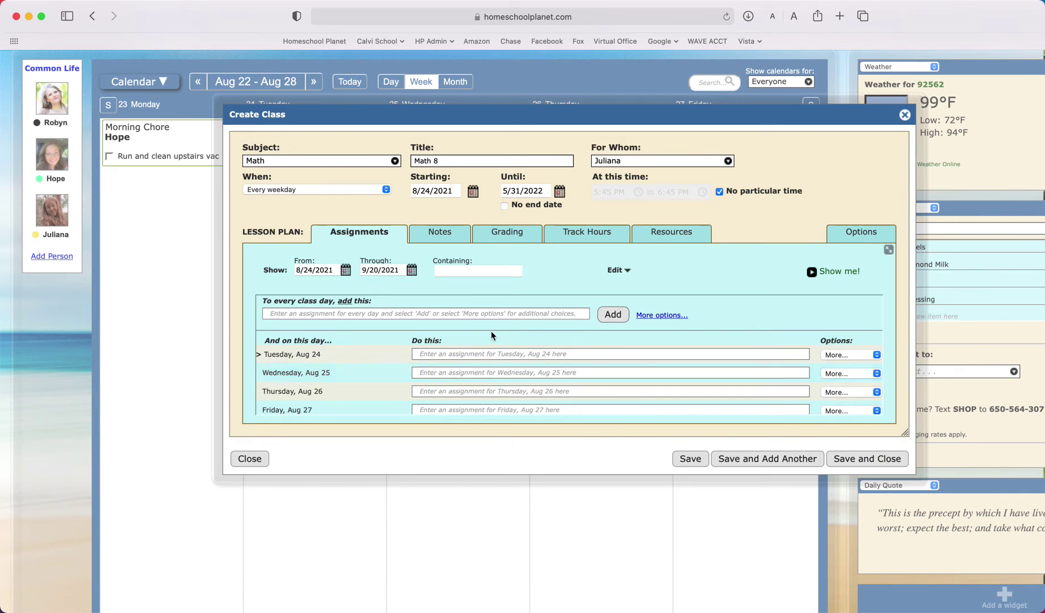
- Add the assignment "Complete your math" to every class day
left_click(303, 313)
type("Complete")
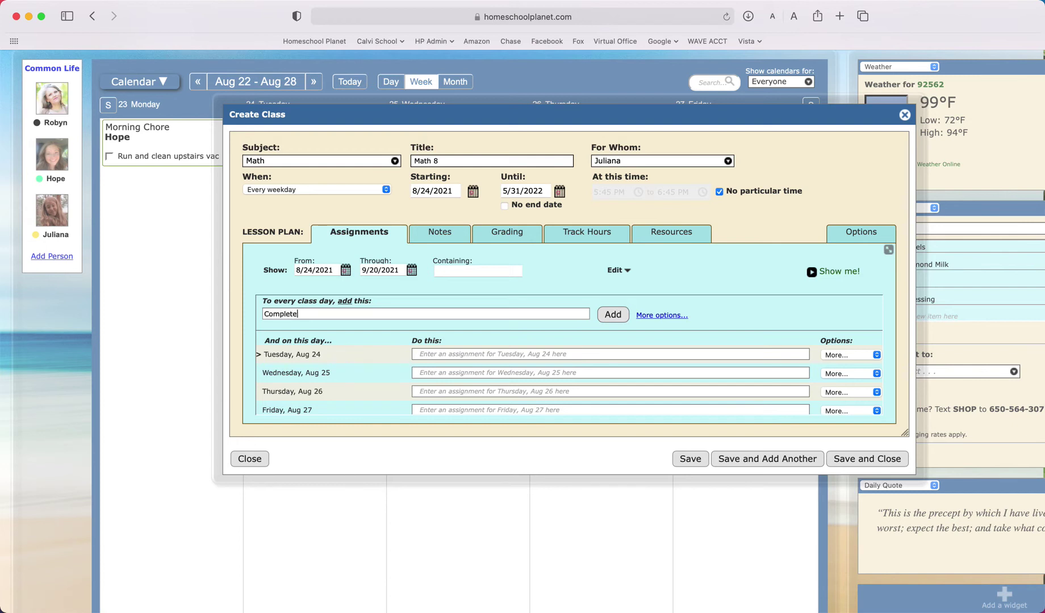
type(" your math")
left_click(617, 315)
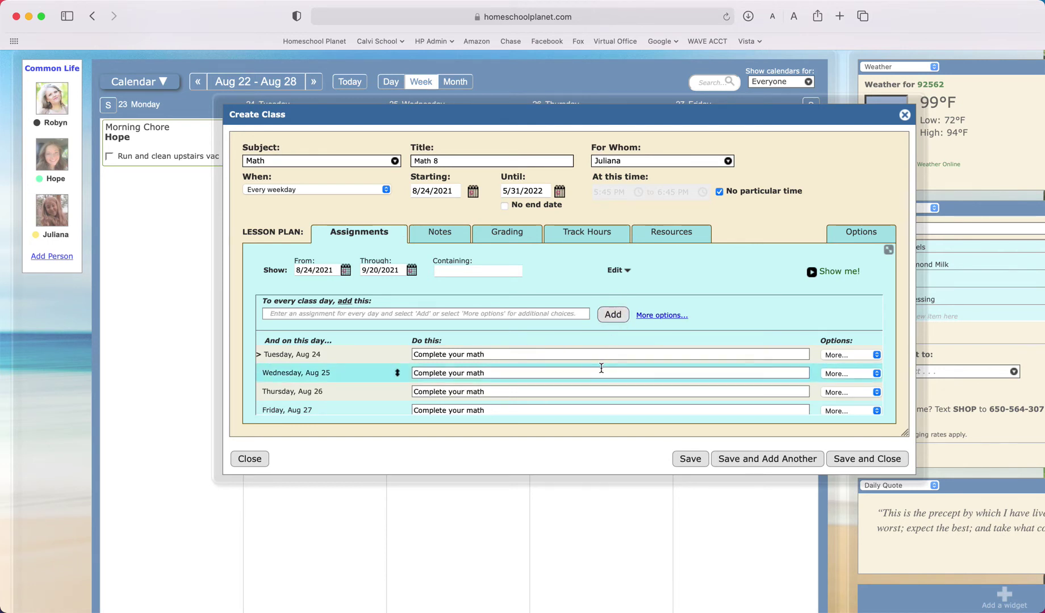
- Set up the assignment generator for a recurring pattern starting 8/24/2021 on weekdays, with 34 repetitions
left_click(672, 317)
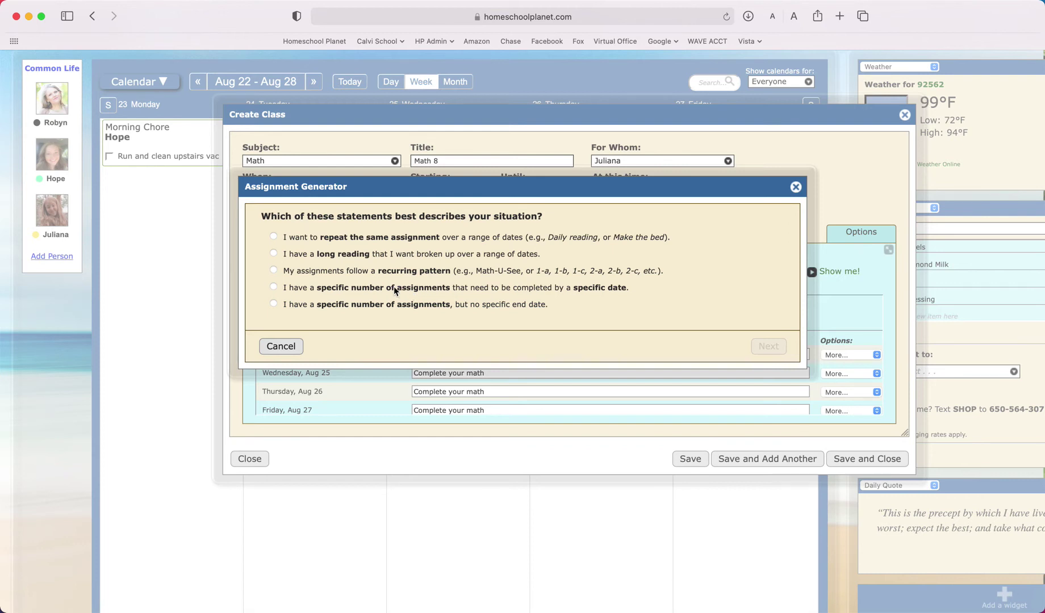
left_click(273, 271)
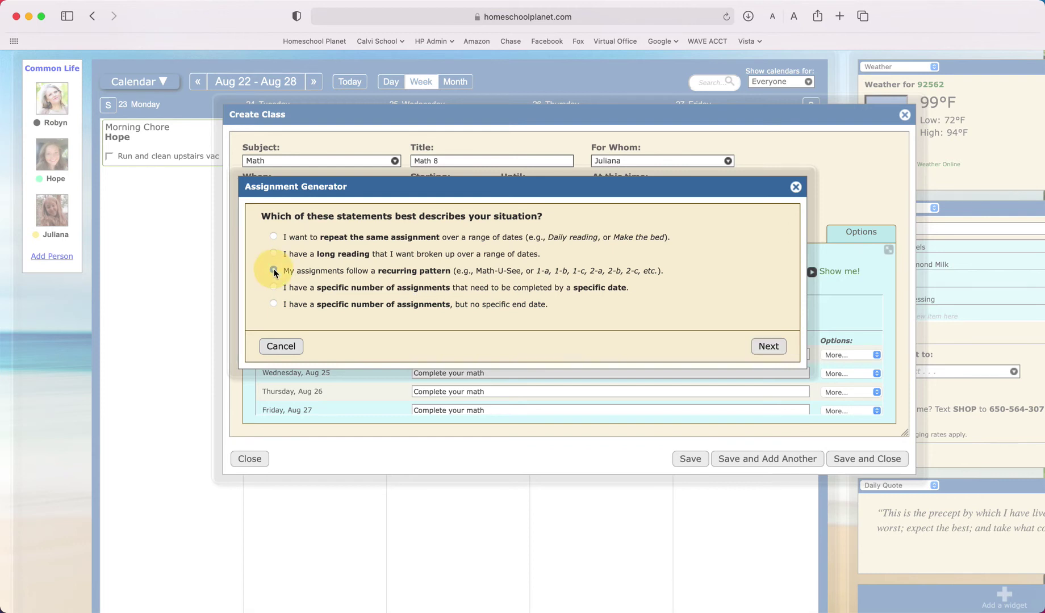
left_click(777, 348)
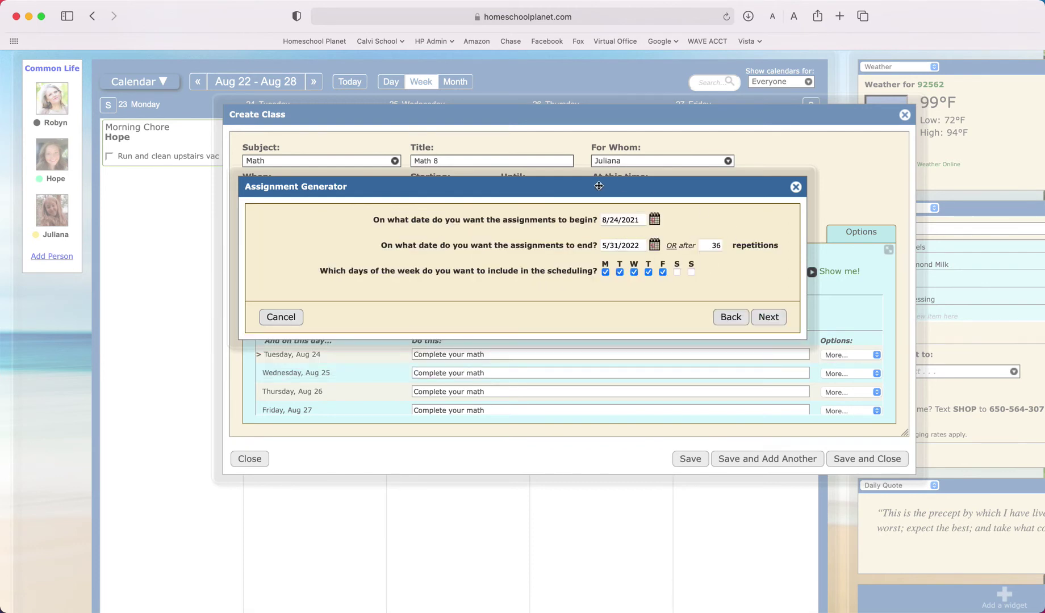
double_click(722, 247)
type("34")
left_click(737, 269)
left_click(769, 318)
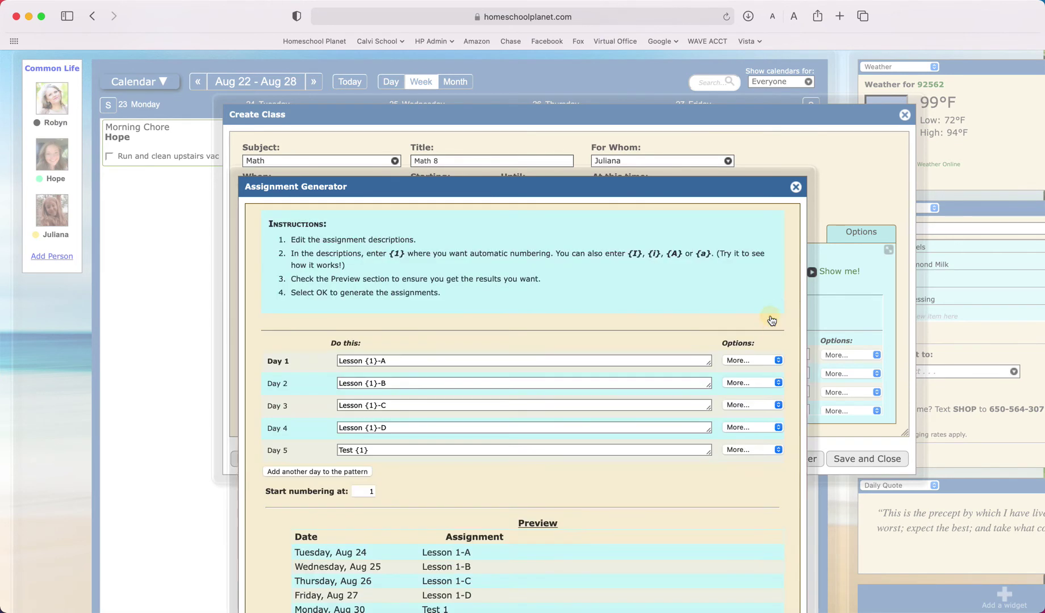
- Change the Day 1 assignment description in the pattern to "Learn Week{1} Words"
left_click(339, 361)
scroll(494, 417, "down", 3)
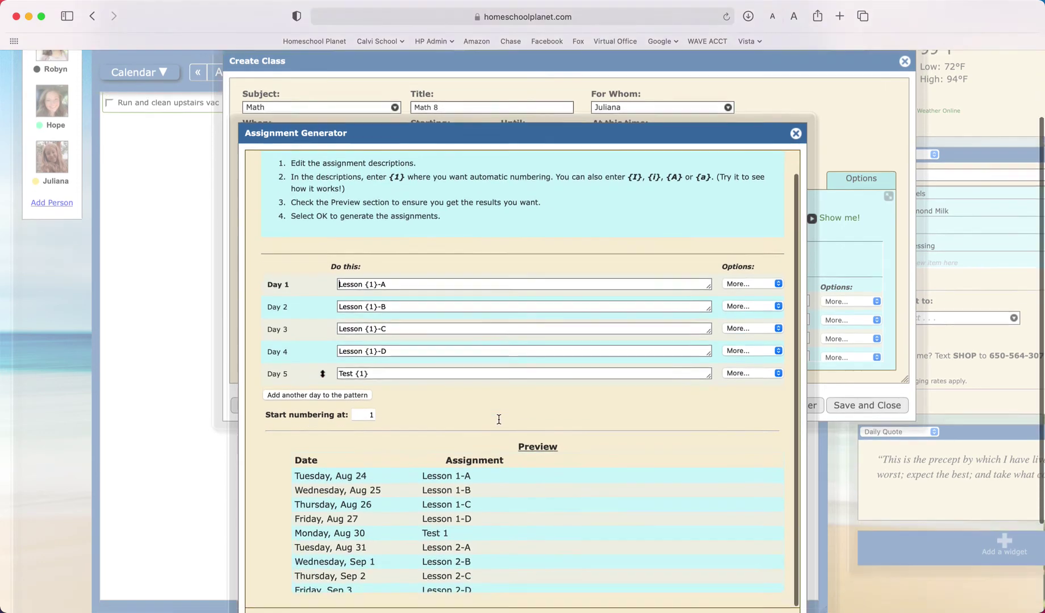
scroll(499, 419, "down", 2)
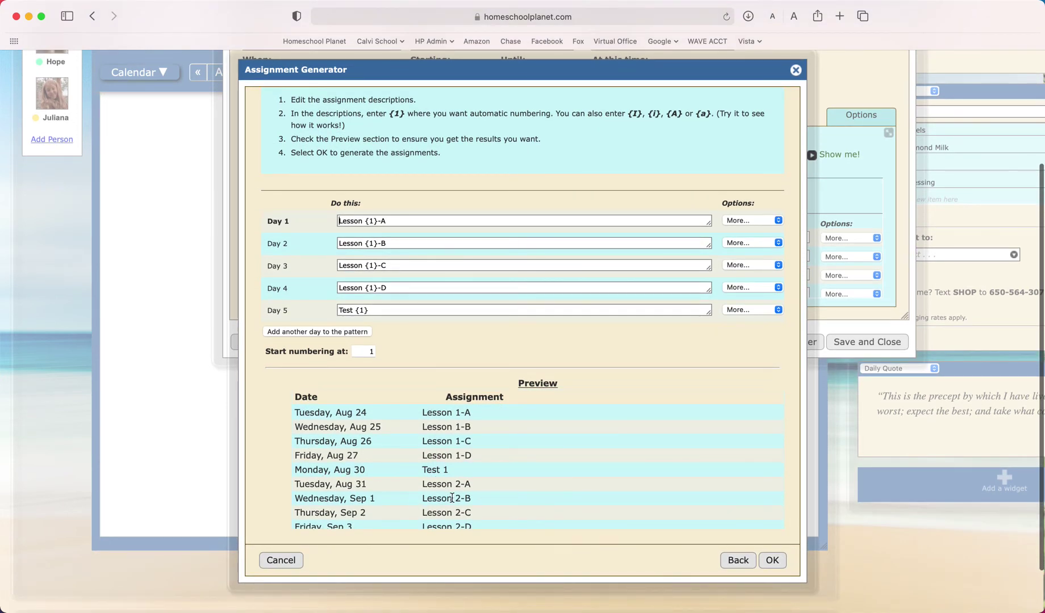
left_click(363, 221)
left_click_drag(339, 220, 364, 220)
type("Leaarn")
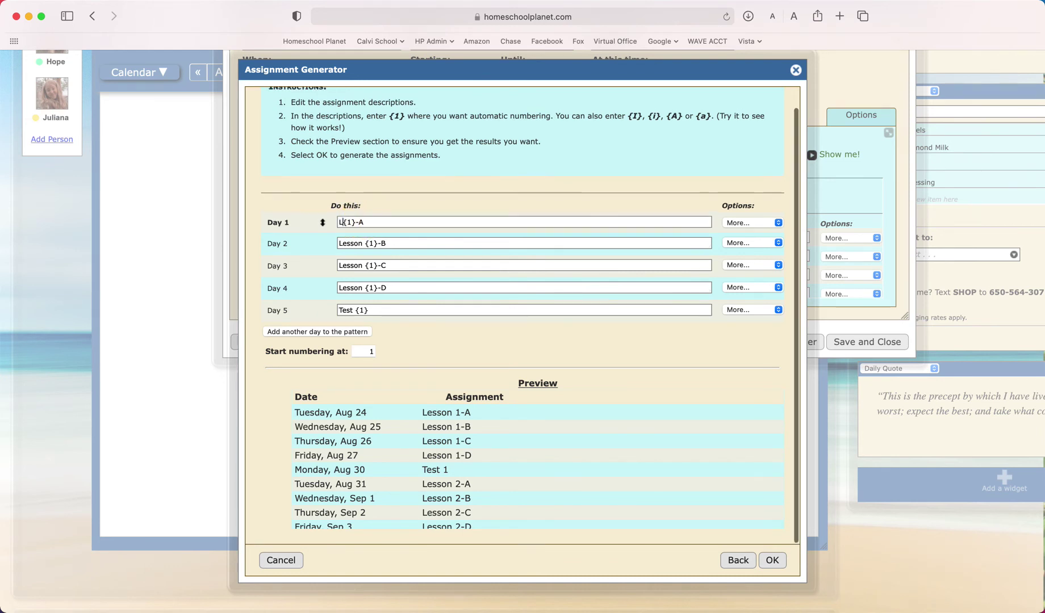
key("BackSpace")
key("BackSpace")
key("BackSpace")
key("BackSpace")
type("arn Week")
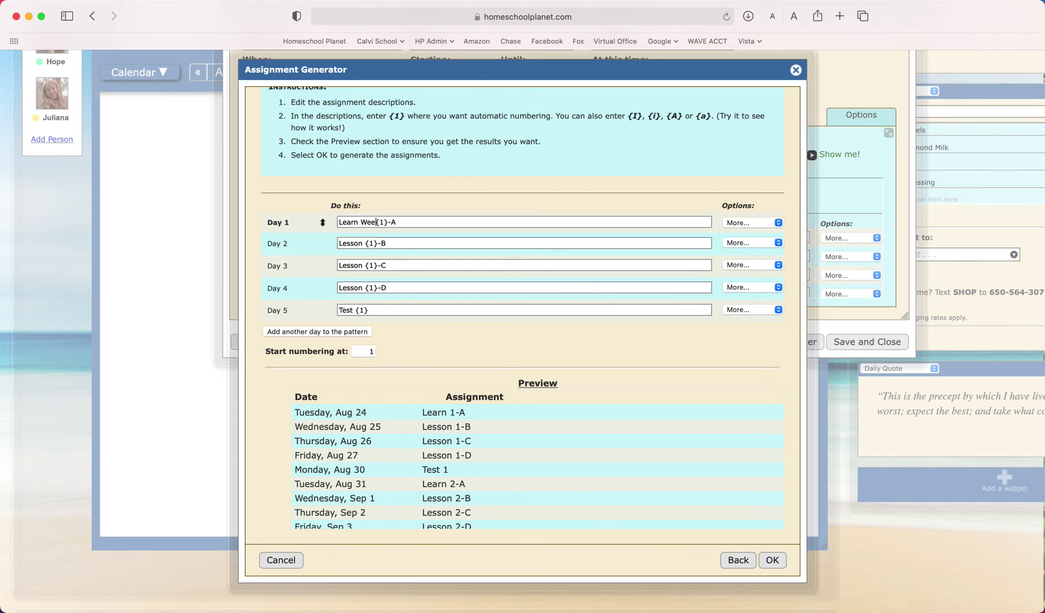
key("Right")
key("Right")
key("Right")
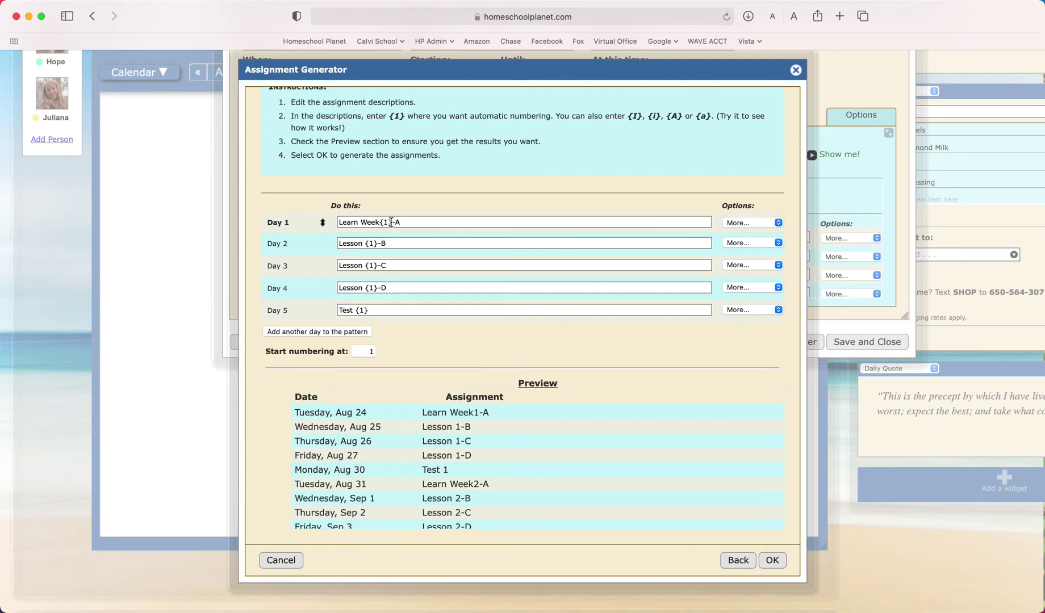
left_click(420, 222, "shift")
type("Words")
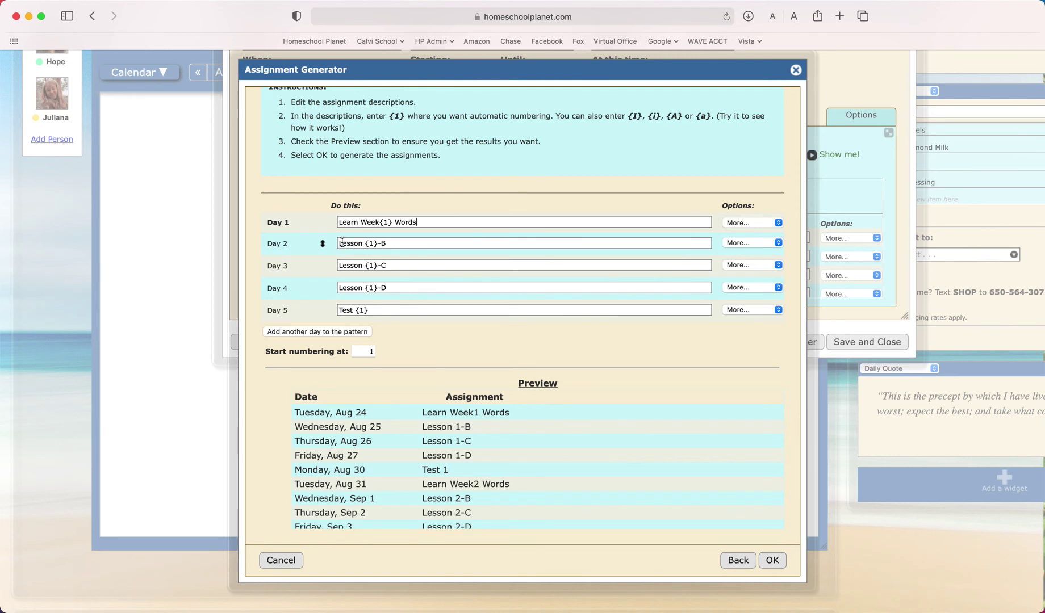
- Reuse the Day 1 text for Day 2 as "Review Week{1} Words", and put a space before {1} in Day 1
left_click_drag(427, 222, 324, 222)
key("super+c")
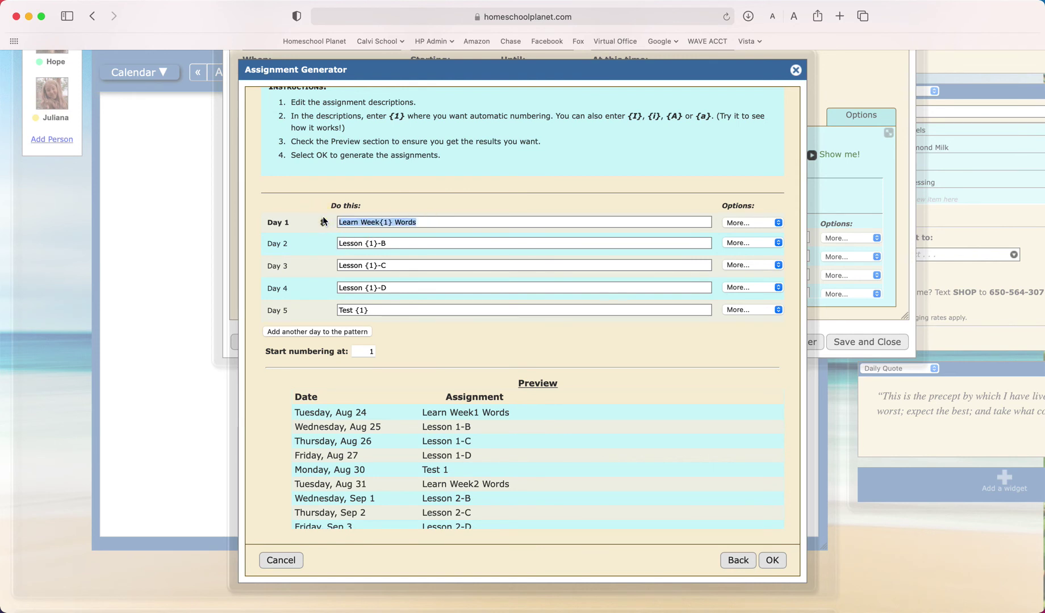
left_click_drag(422, 247, 223, 231)
key("super+v")
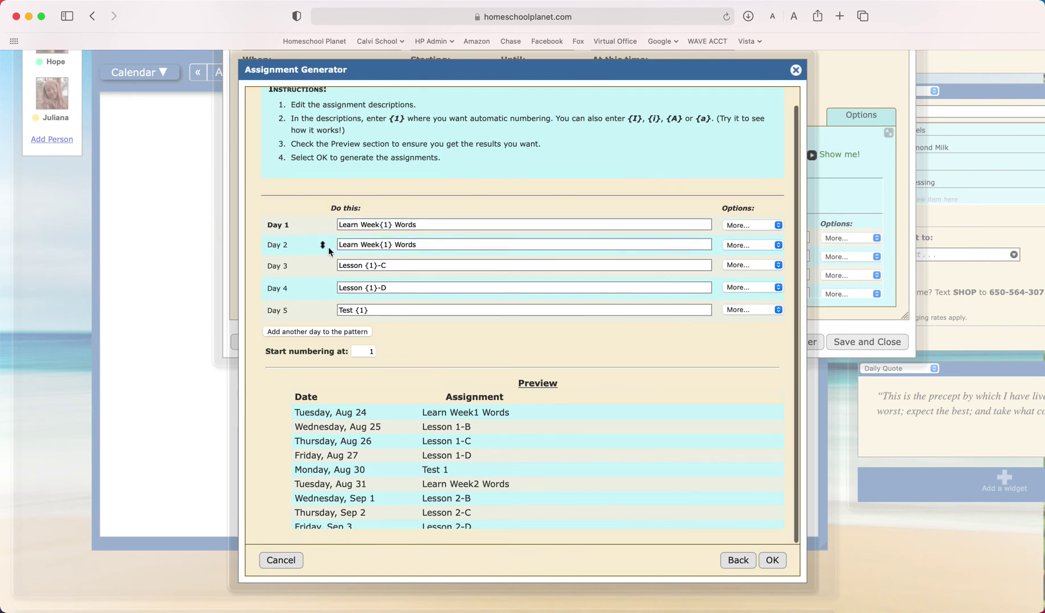
left_click_drag(360, 244, 336, 243)
type("Review")
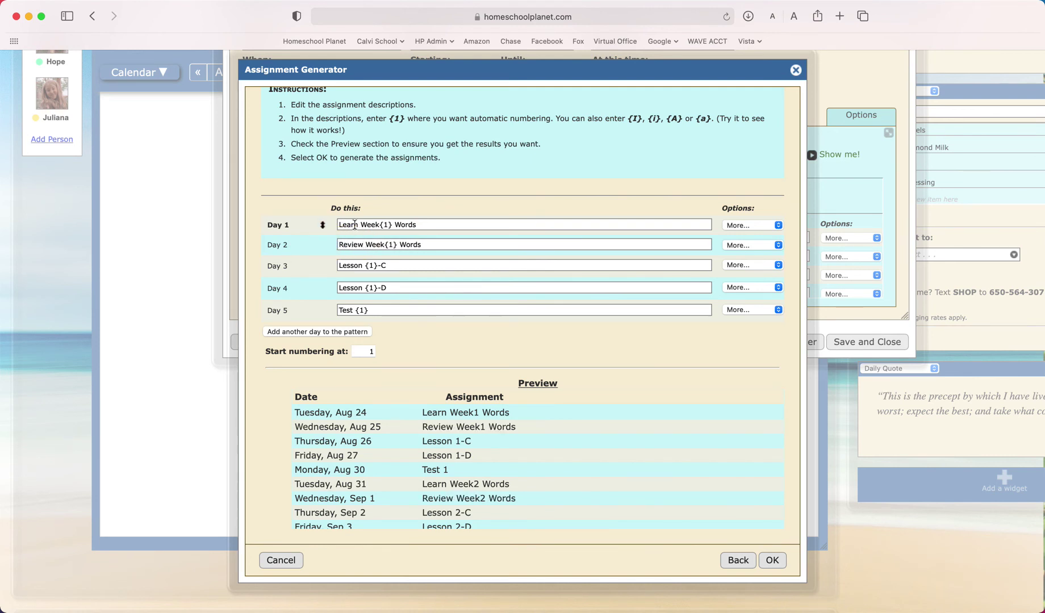
left_click(377, 225)
- Replace the Day 3 description with the copied text, reworded as "Study Week{1} Words"
left_click_drag(395, 267, 316, 264)
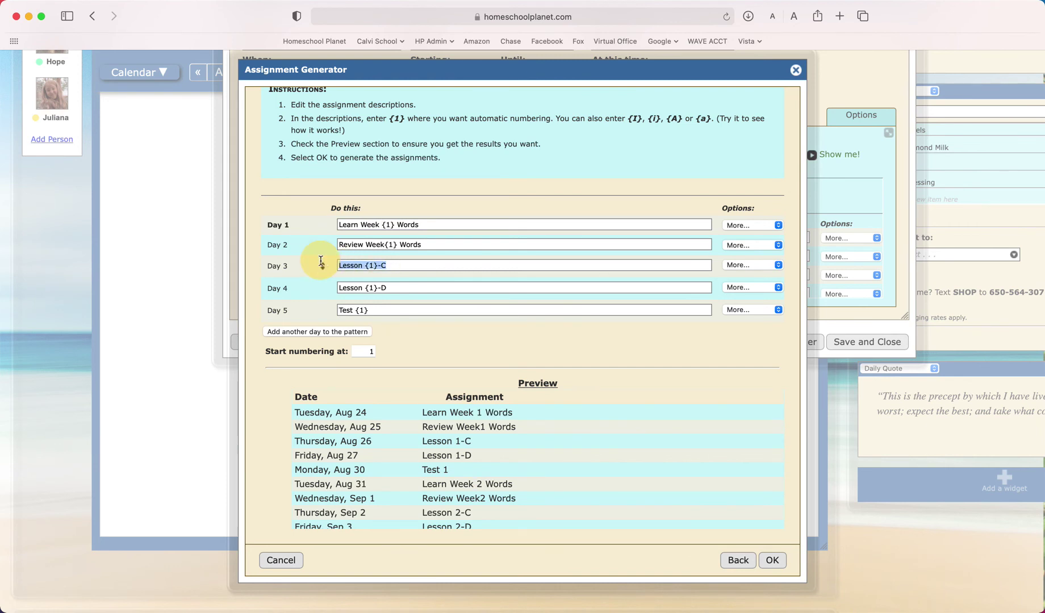
key("super+v")
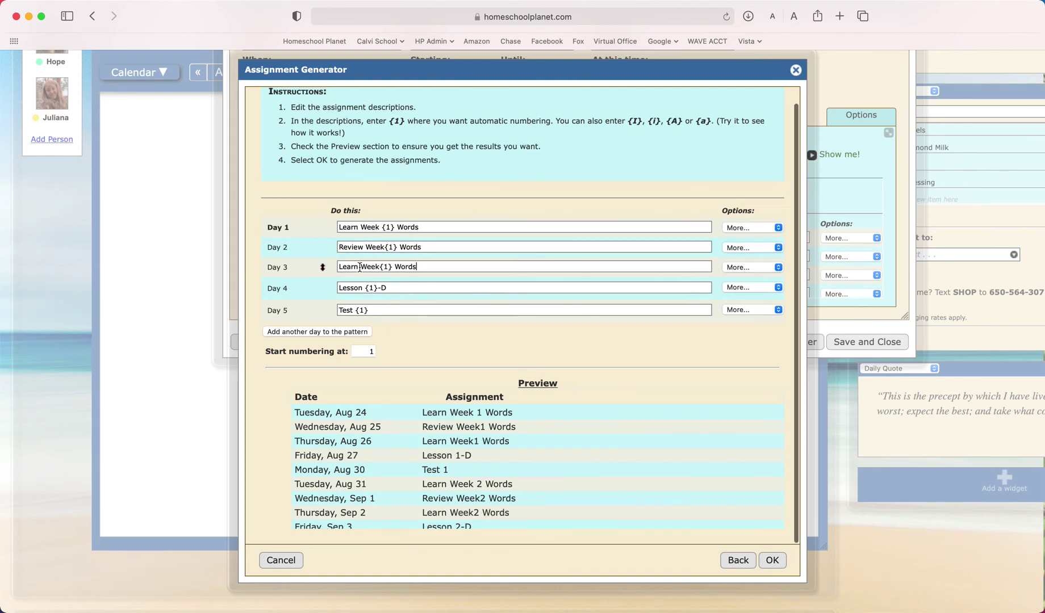
left_click_drag(359, 267, 325, 266)
type("Study")
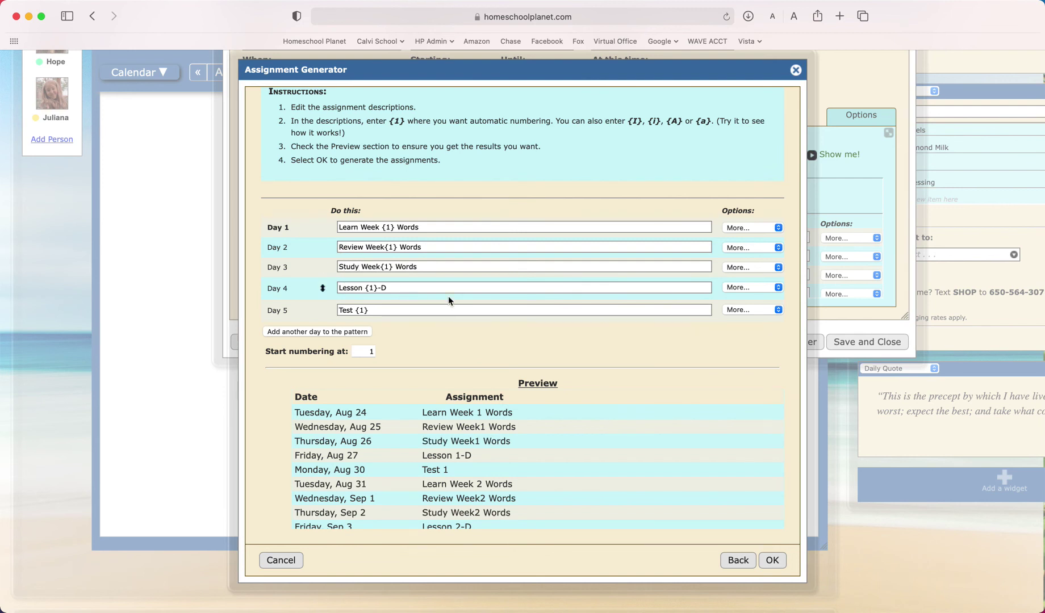
- Replace the Day 4 description with the copied text, reworded as "Pre-Test Week{1} Words"
left_click_drag(446, 289, 314, 287)
key("super+v")
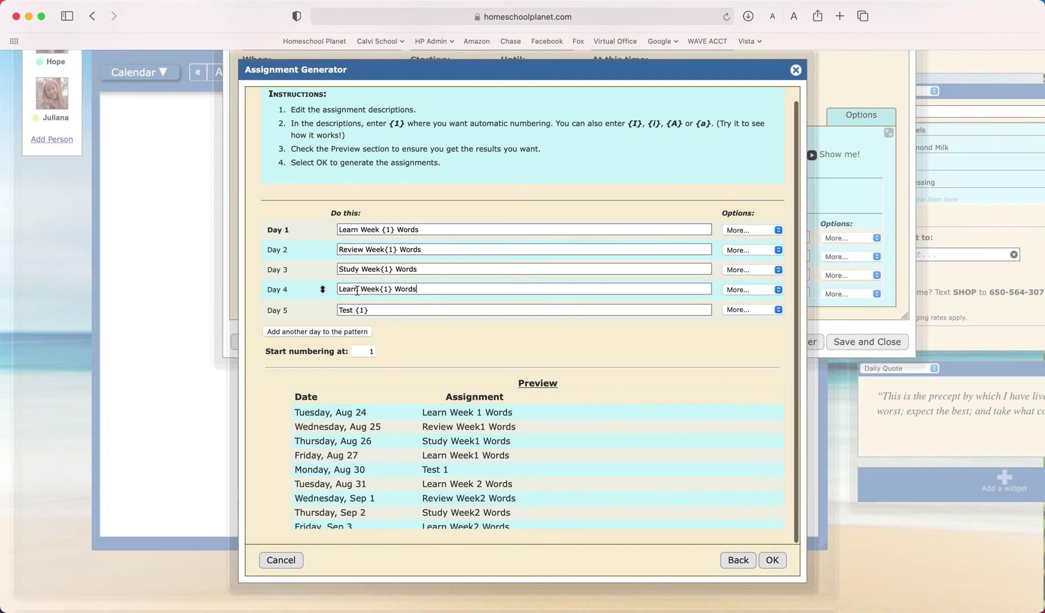
left_click_drag(359, 290, 322, 290)
type("Pre-Test")
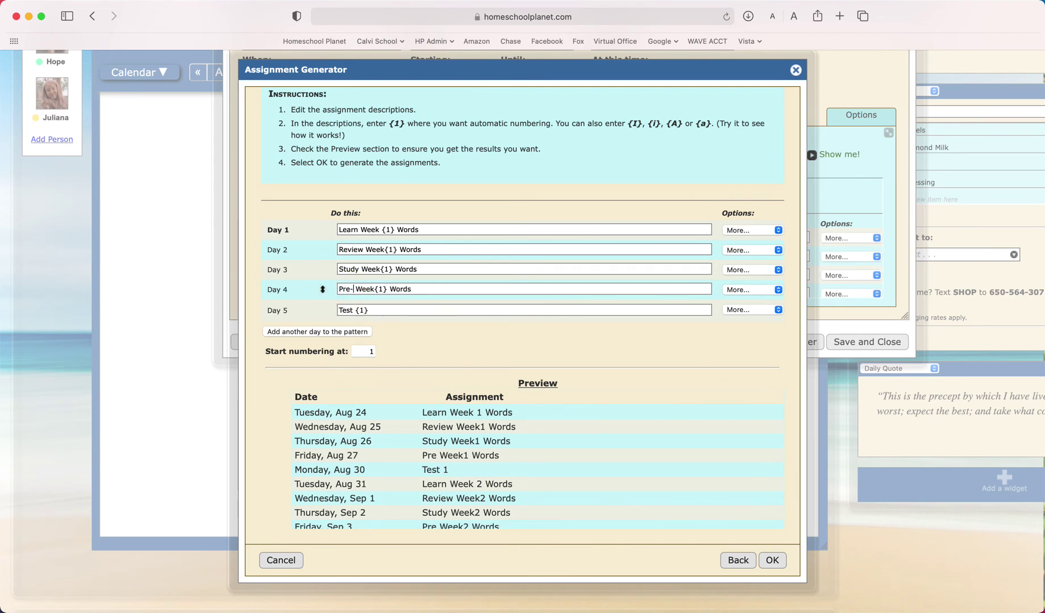
- Expand the Day 5 description to "Final Test Week {1} Words"
left_click(340, 311)
type("Final")
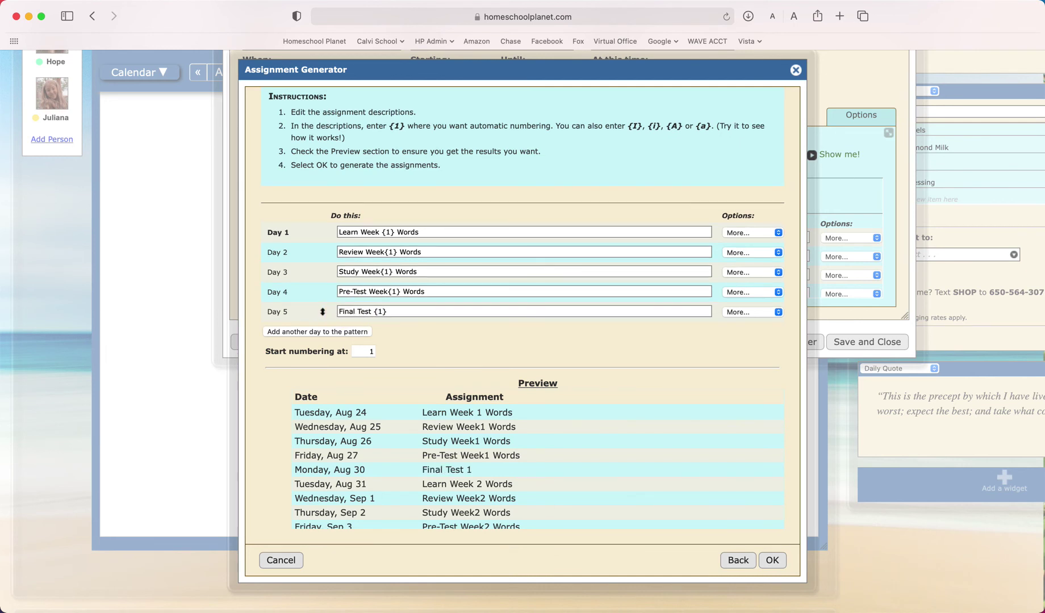
type("Week")
left_click(441, 314)
type("Wot")
- Look over the extra options for Day 1 and set the pattern's numbering to start at 3
left_click(738, 234)
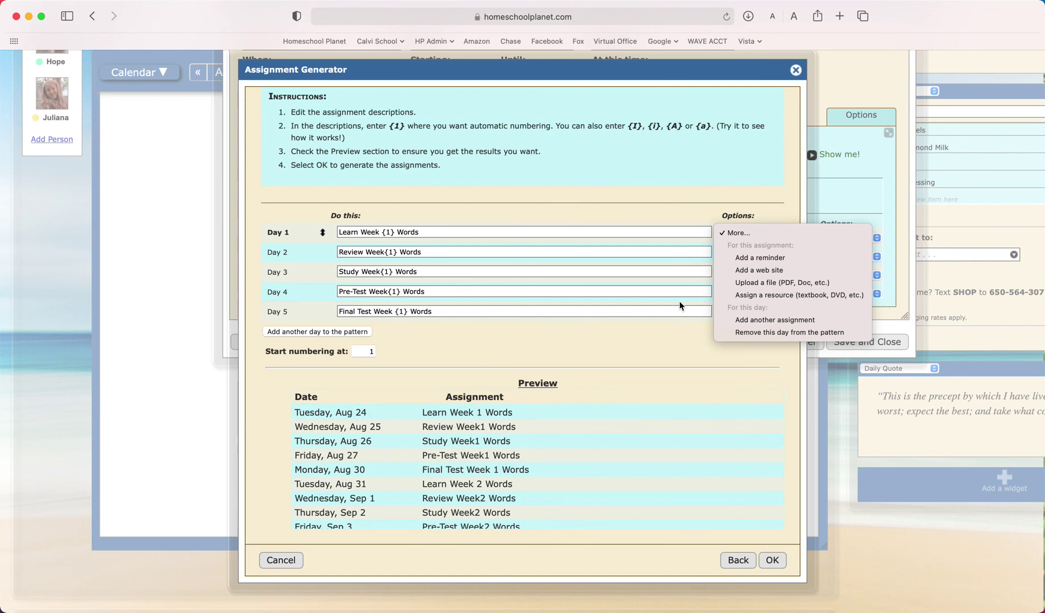
left_click(629, 366)
scroll(629, 362, "down", 1)
scroll(629, 363, "down", 1)
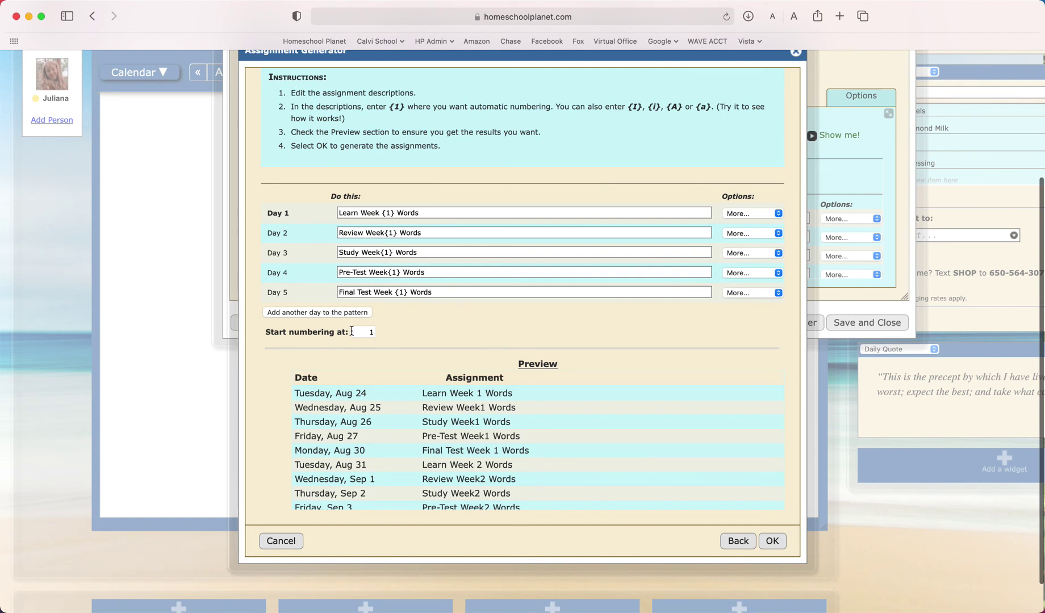
left_click_drag(359, 332, 384, 334)
type("3")
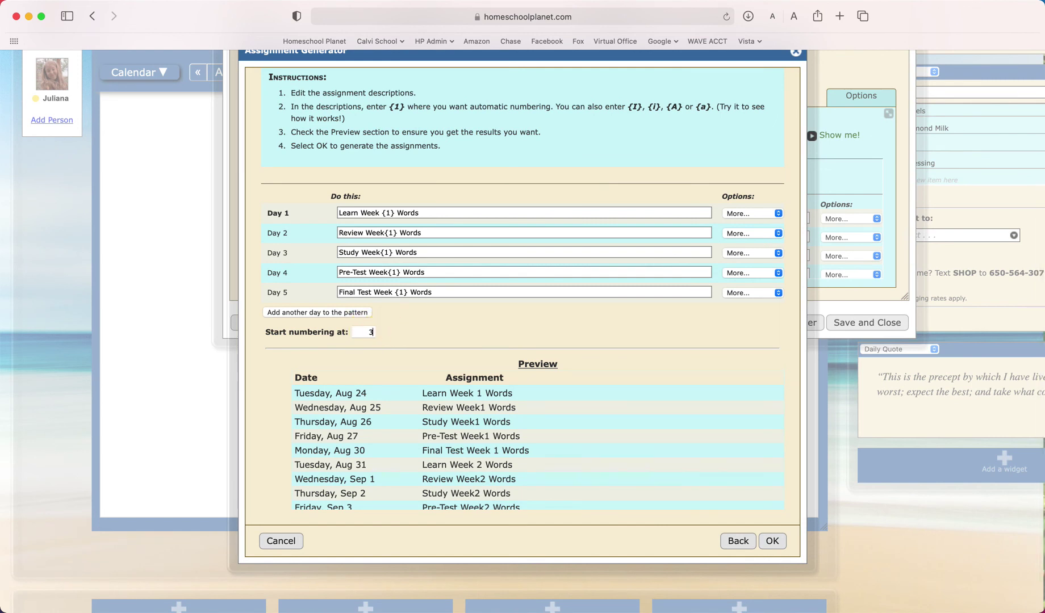
left_click(423, 321)
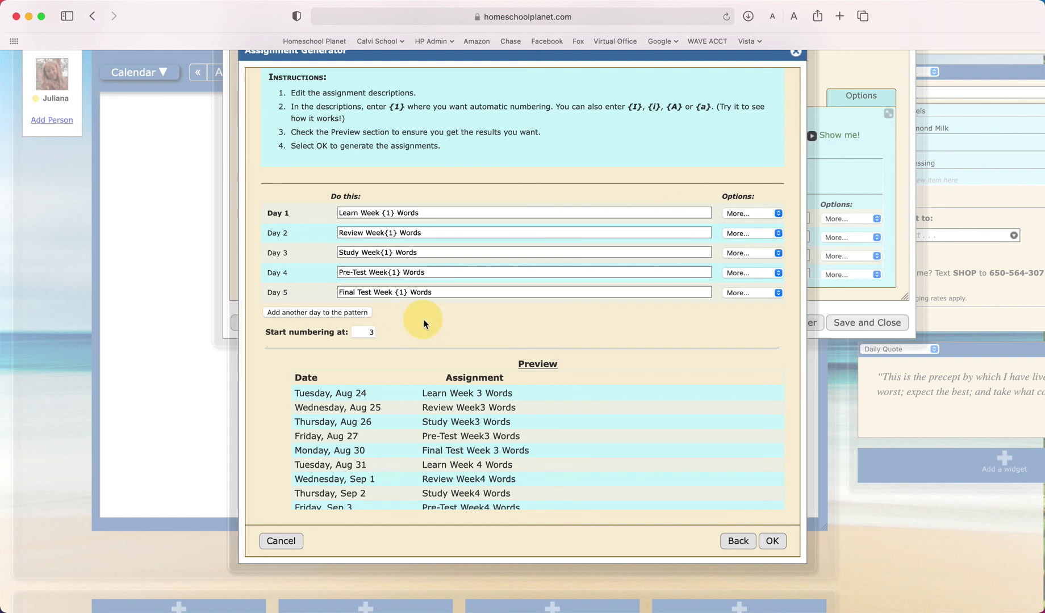
- Change the numbering placeholder from {1} to {3} in the descriptions of all five days
left_click(401, 212)
left_click(392, 212)
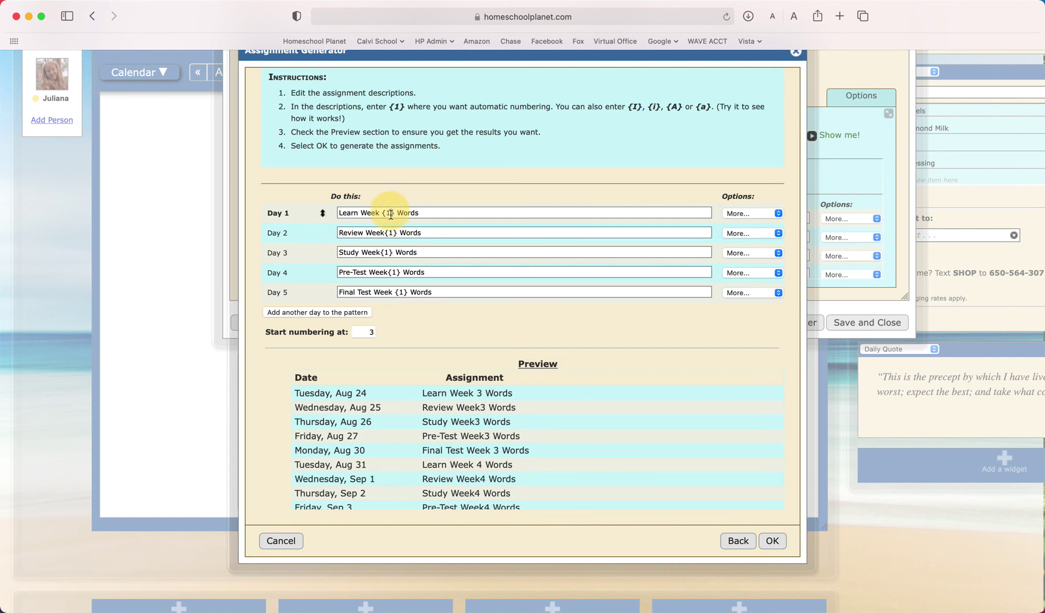
key("BackSpace")
type("3")
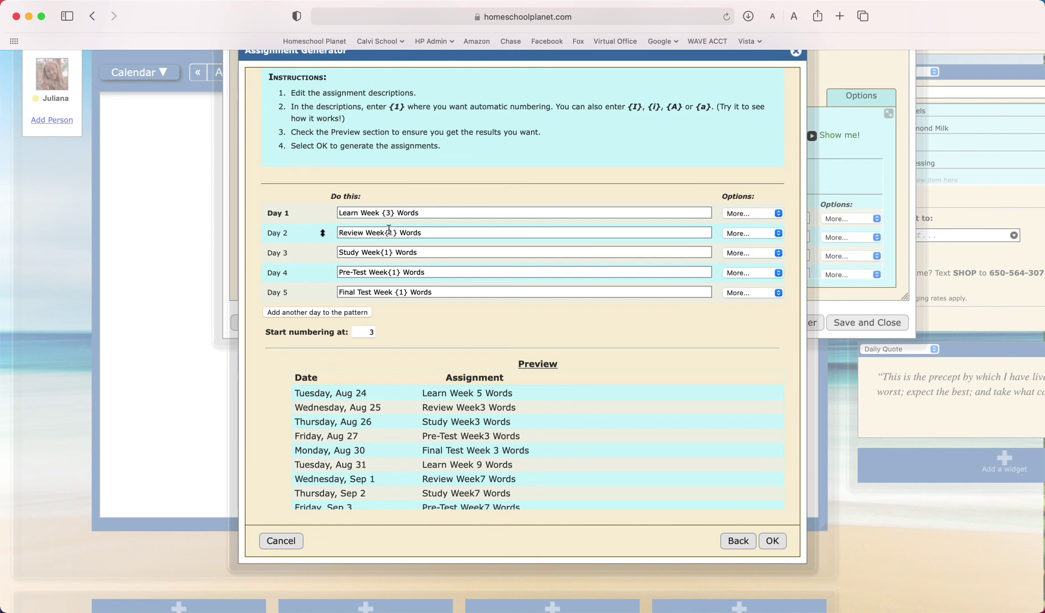
left_click(393, 233)
key("BackSpace")
type("3")
left_click(392, 252)
key("BackSpace")
type("3")
left_click(396, 271)
key("BackSpace")
type("3")
left_click(403, 292)
key("BackSpace")
type("3")
- Insert a space between "Week" and {3} in the Day 2, Day 3 and Day 4 descriptions
left_click(386, 232)
left_click(380, 251)
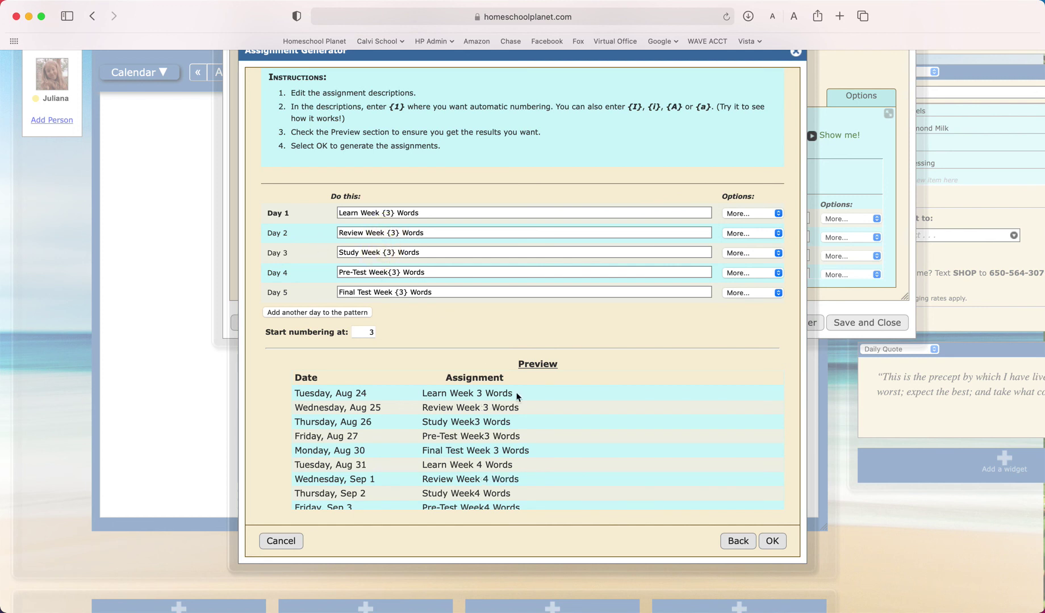
left_click(389, 272)
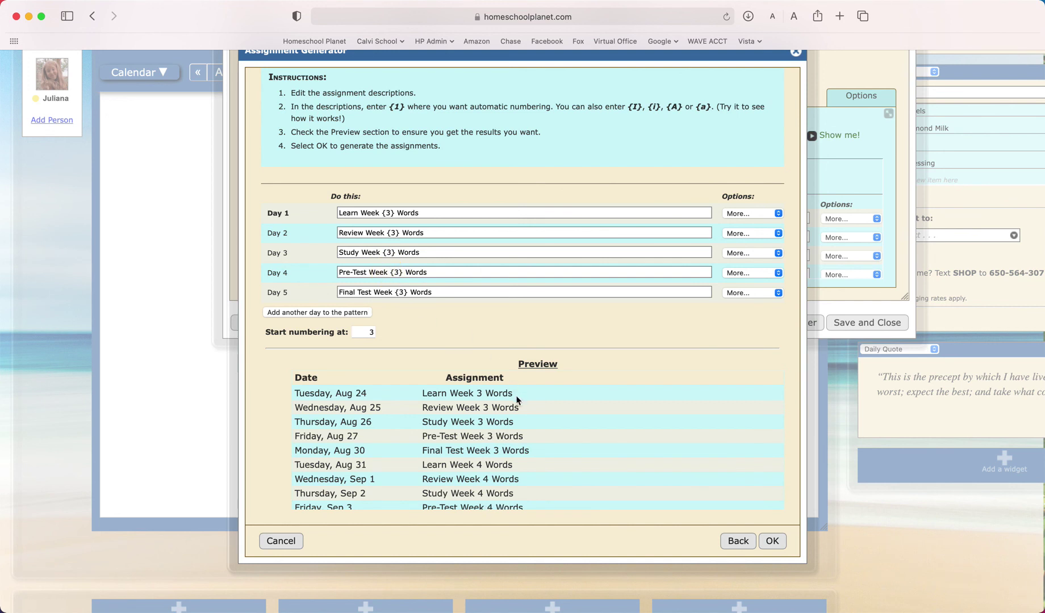
- Review the dated assignment preview and generate the assignments from the five-day pattern
scroll(517, 400, "down", 3)
scroll(517, 397, "down", 6)
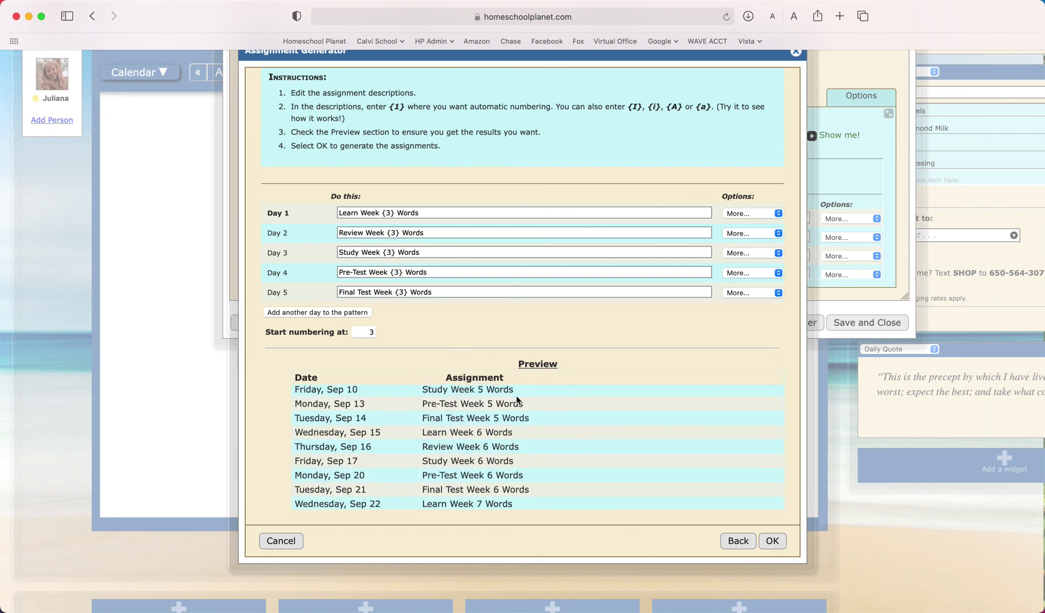
scroll(516, 399, "up", 10)
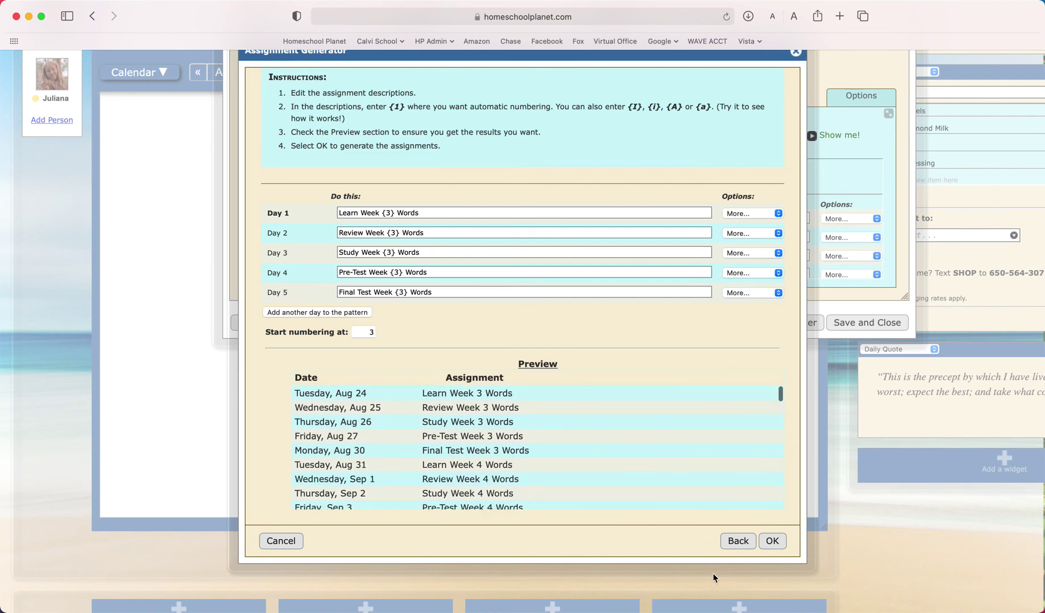
left_click(772, 541)
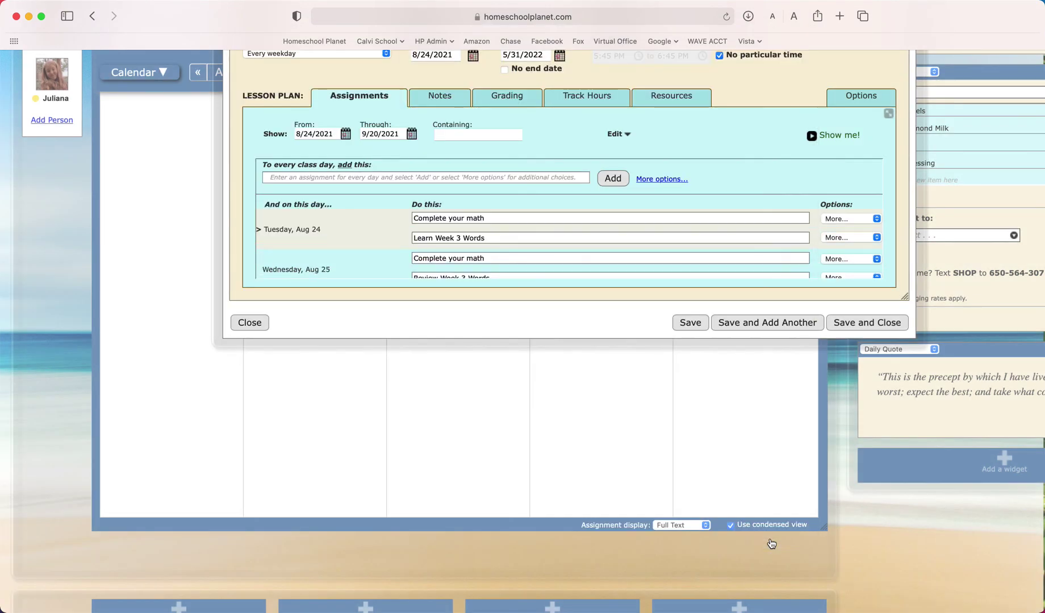
- Enlarge the class window to check the lesson plan, and save and close the class
left_click_drag(906, 299, 916, 580)
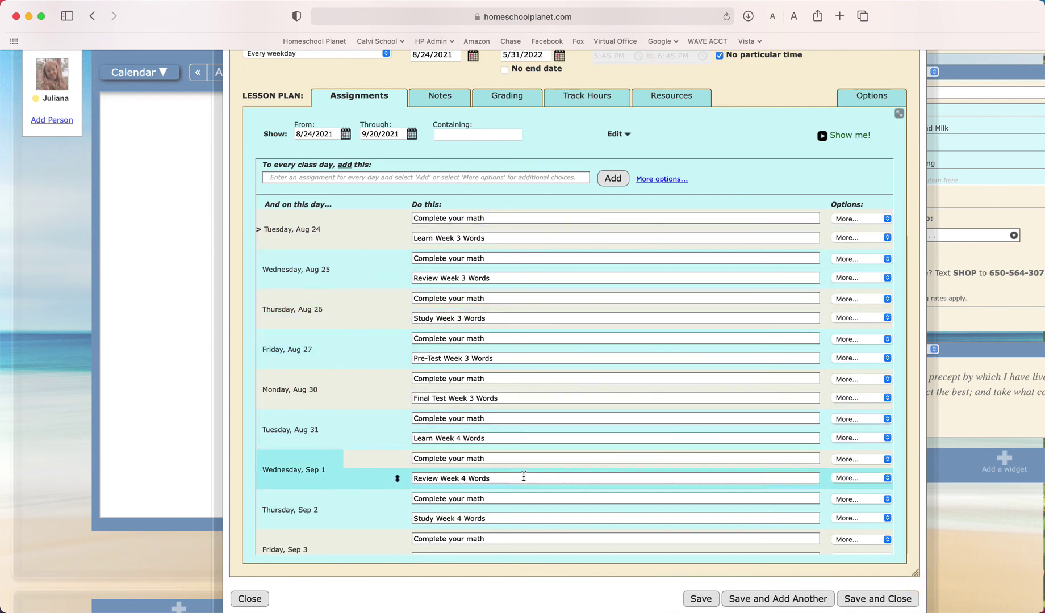
scroll(524, 498, "up", 1)
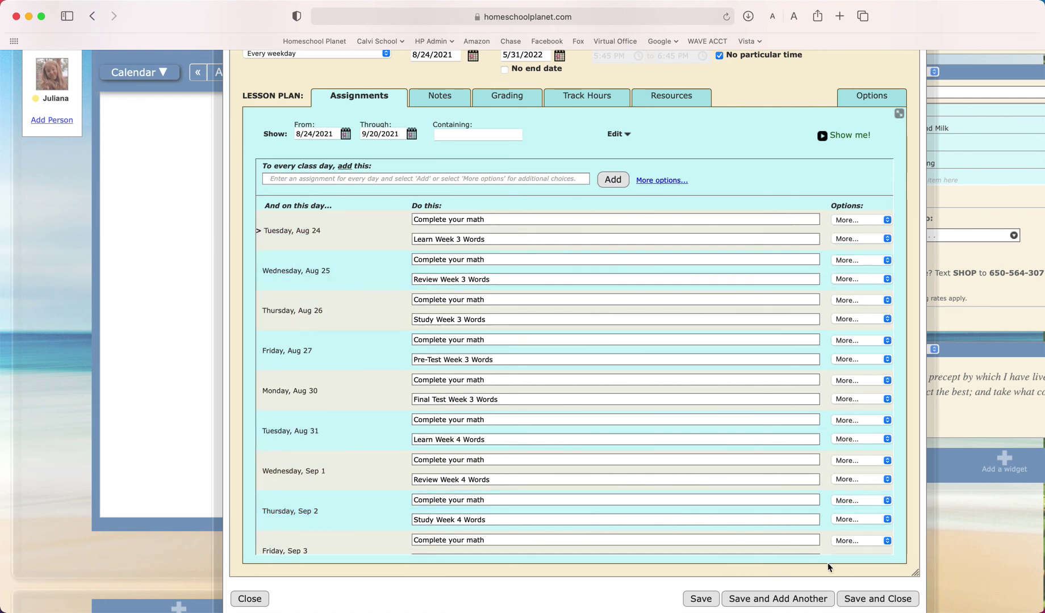
left_click(874, 599)
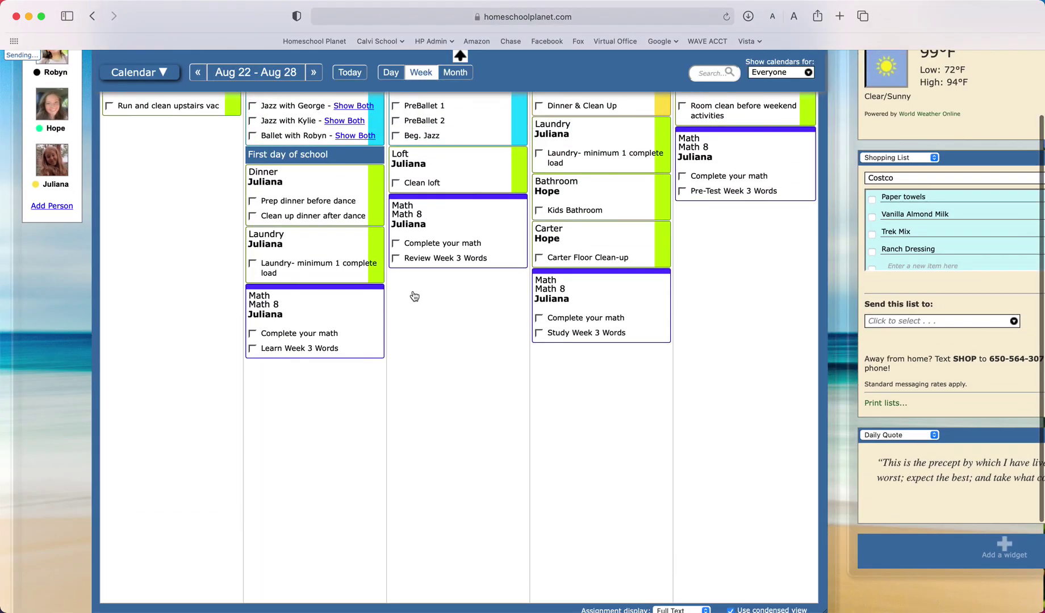
- Move the weekly calendar forward to Sep 5 - Sep 11 to check the math assignments
left_click(316, 73)
left_click(315, 72)
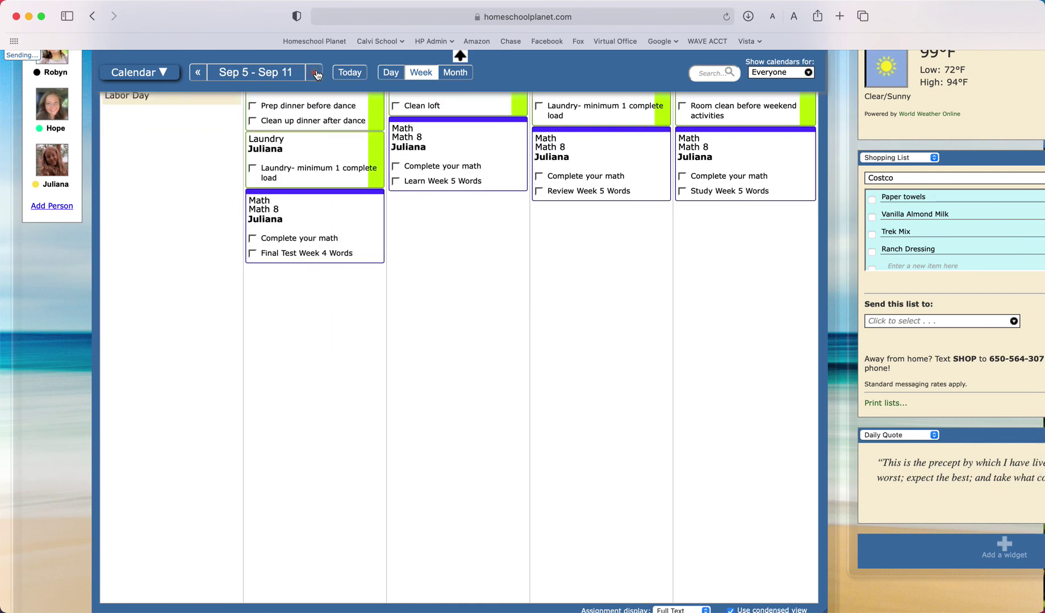